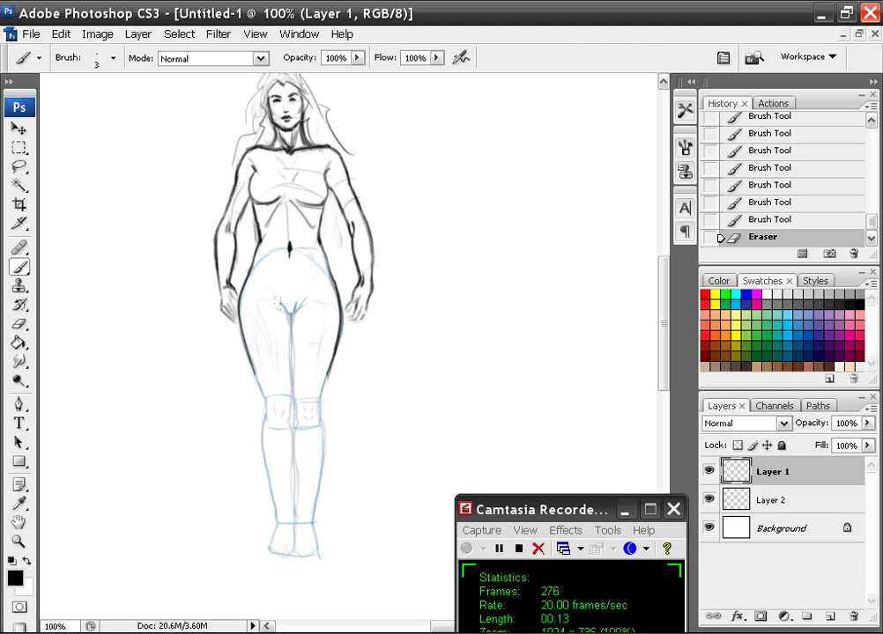
Ink over the blue guide along the figure's hip and waist contour on the left-hand side with black brush strokes on Layer 1.
key(ctrl+plus)
key(ctrl+plus)
key(ctrl+plus)
drag(215, 203, 350, 321)
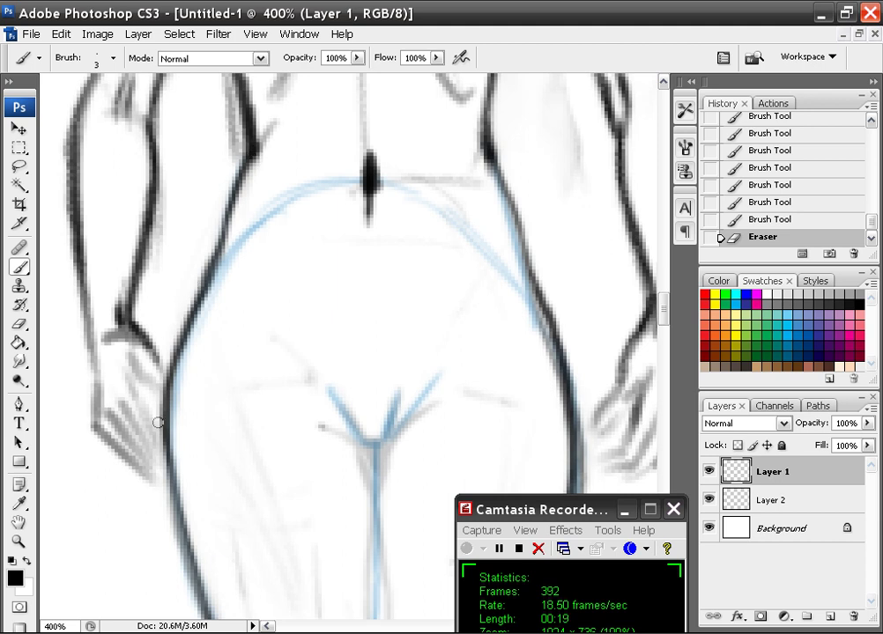
drag(165, 383, 217, 256)
drag(247, 173, 258, 155)
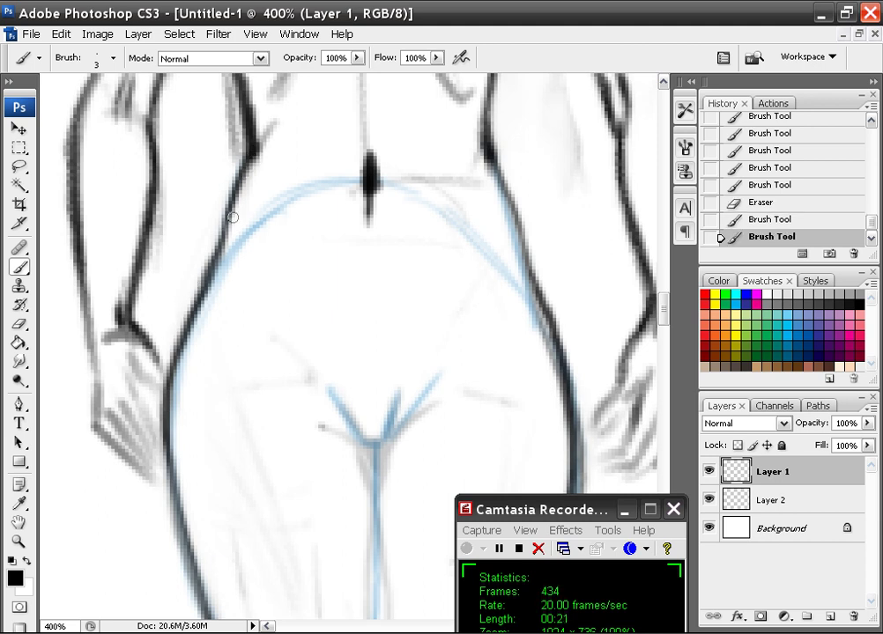
drag(191, 301, 224, 250)
drag(198, 299, 220, 257)
drag(199, 300, 212, 273)
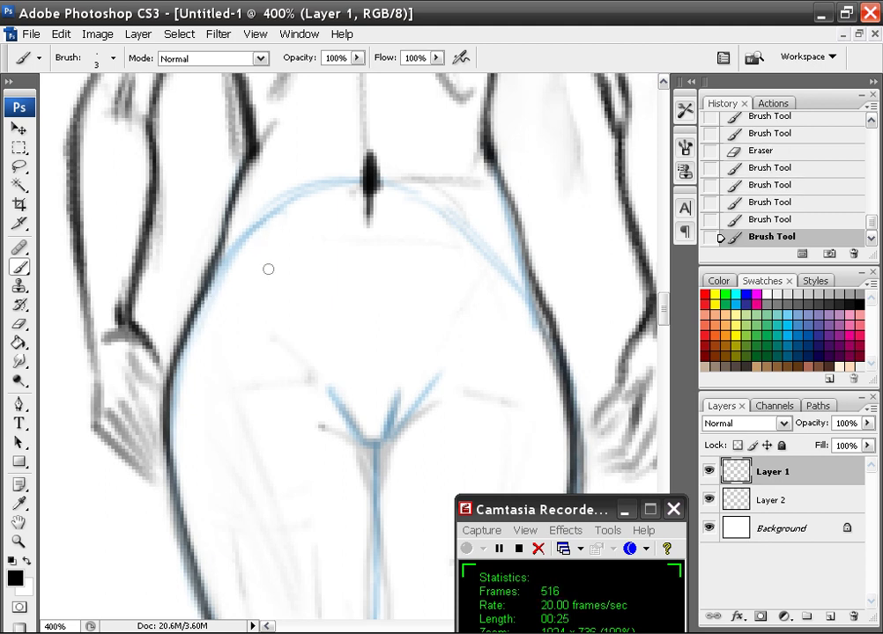
drag(234, 294, 244, 309)
drag(495, 289, 476, 311)
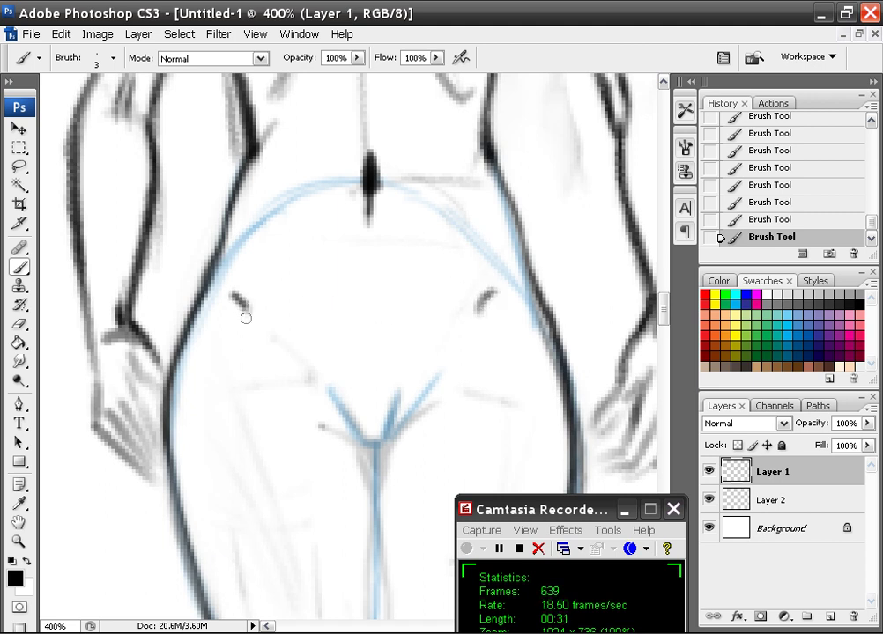
drag(233, 294, 247, 317)
key(ctrl+minus)
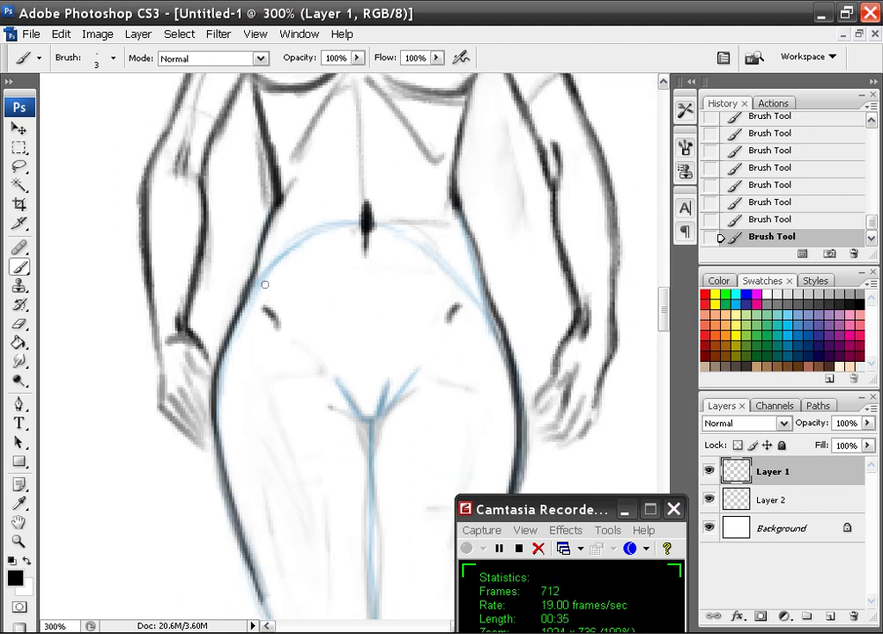
key(ctrl+z)
key(ctrl+alt+z)
key(ctrl+alt+z)
key(ctrl+alt+z)
key(ctrl+alt+z)
key(ctrl+alt+z)
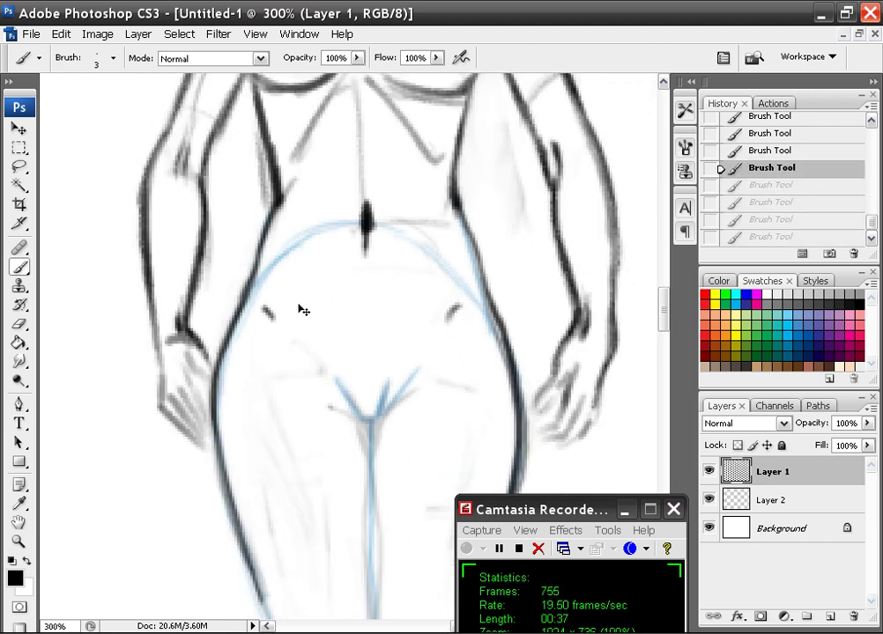
key(ctrl+alt+z)
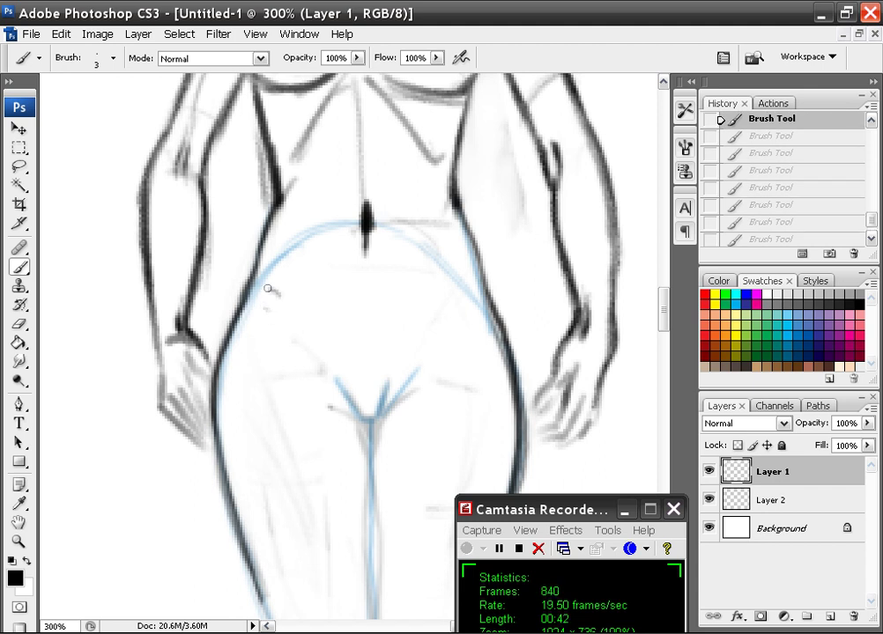
Draw short, slanted hip-bone marks on both sides of the pelvis, just inside the hip contours.
drag(268, 289, 281, 295)
drag(459, 286, 448, 295)
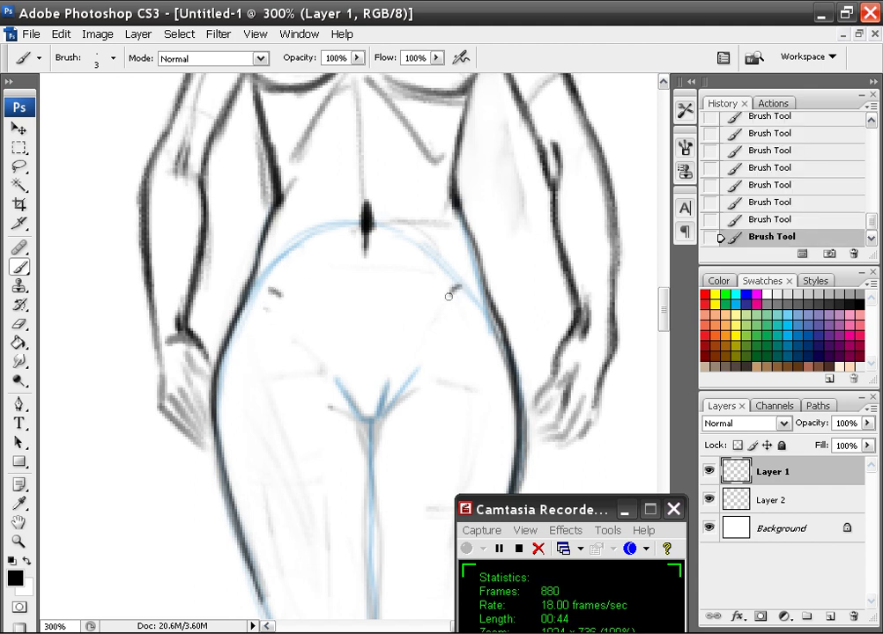
drag(274, 291, 282, 294)
Examine the torso, hips and legs of the figure close up and as a whole to judge the proportions.
drag(383, 244, 331, 386)
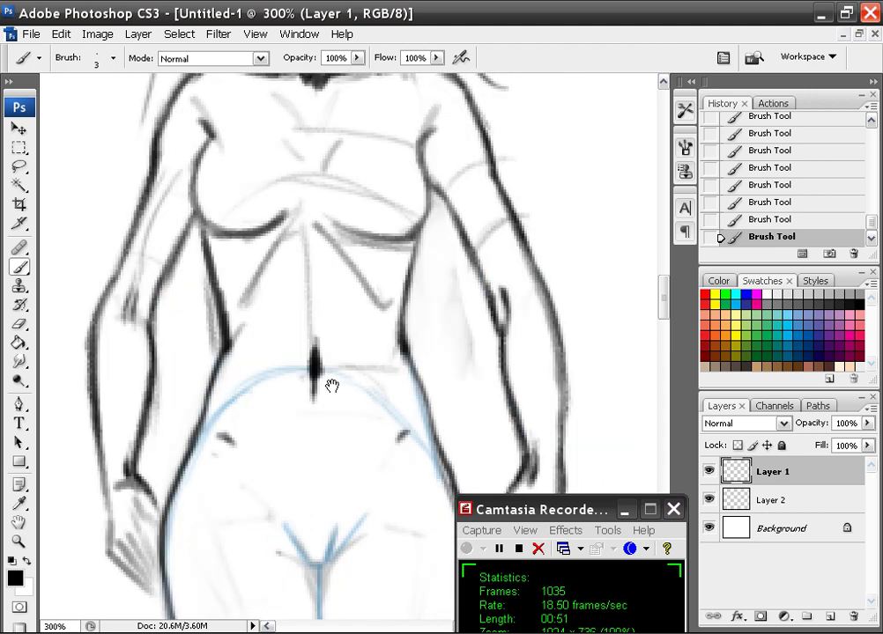
mouse_move(351, 302)
mouse_down()
mouse_move(345, 357)
mouse_move(358, 284)
mouse_up()
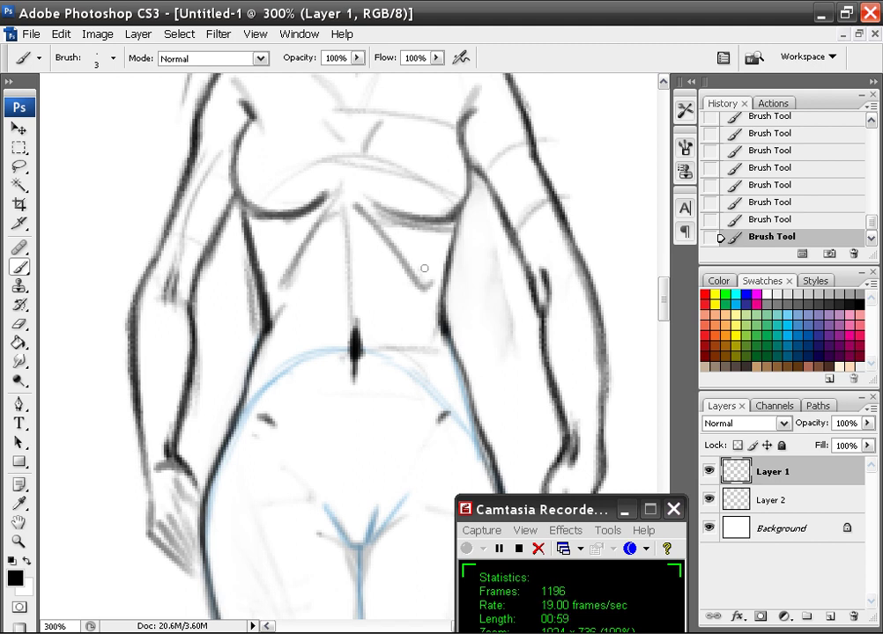
drag(290, 142, 270, 238)
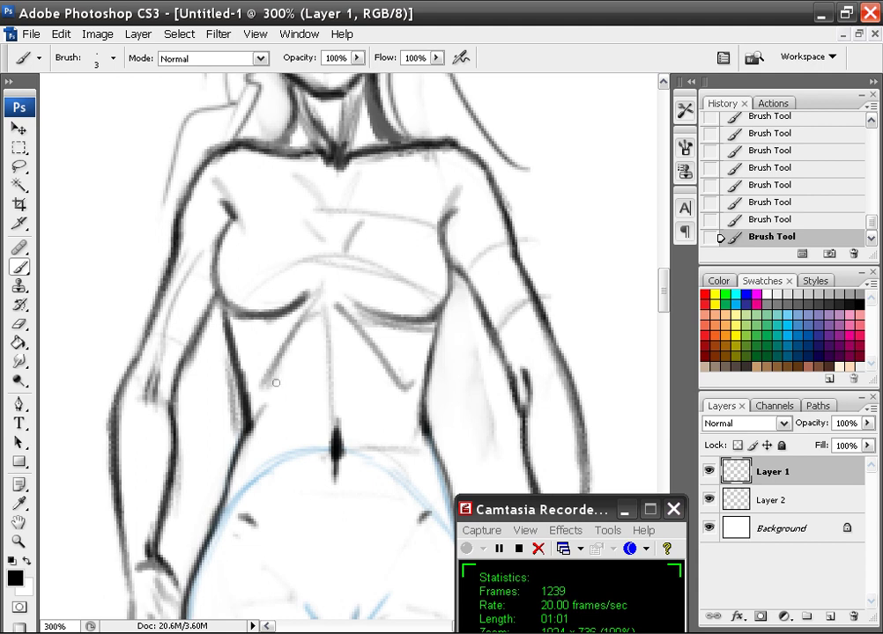
mouse_move(350, 232)
mouse_down()
mouse_move(316, 344)
mouse_move(315, 386)
mouse_move(307, 319)
mouse_move(332, 341)
mouse_up()
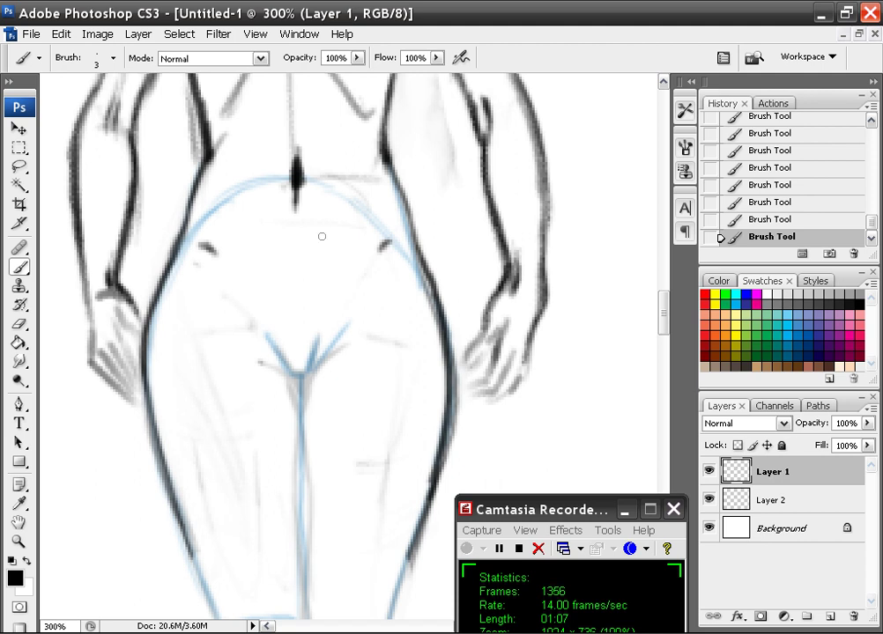
key(ctrl+minus)
key(ctrl+minus)
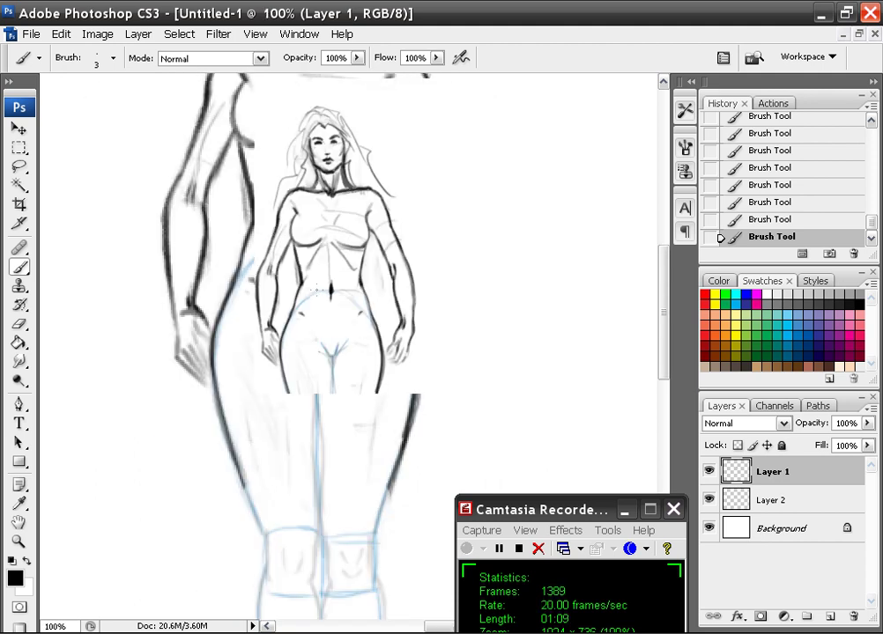
drag(342, 351, 289, 274)
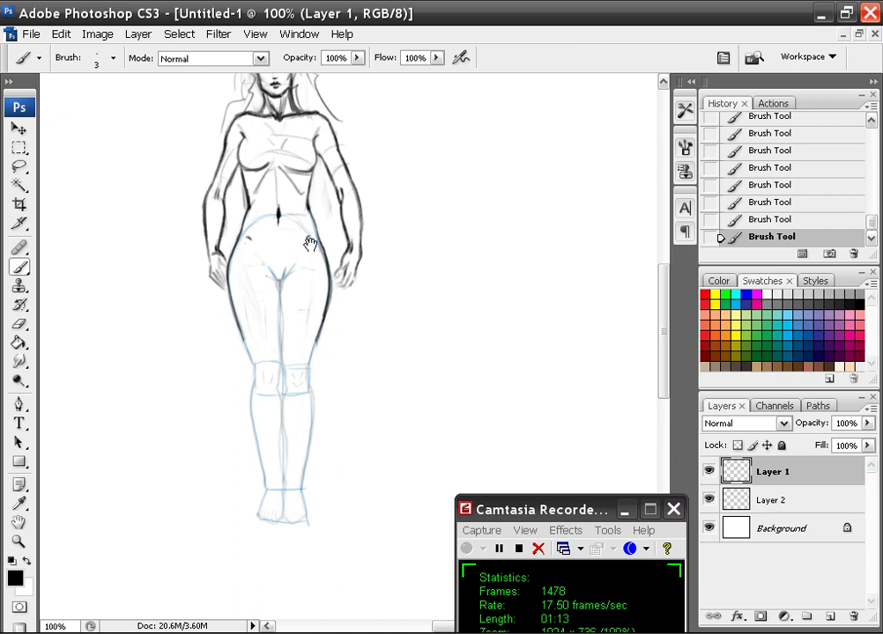
drag(300, 232, 298, 258)
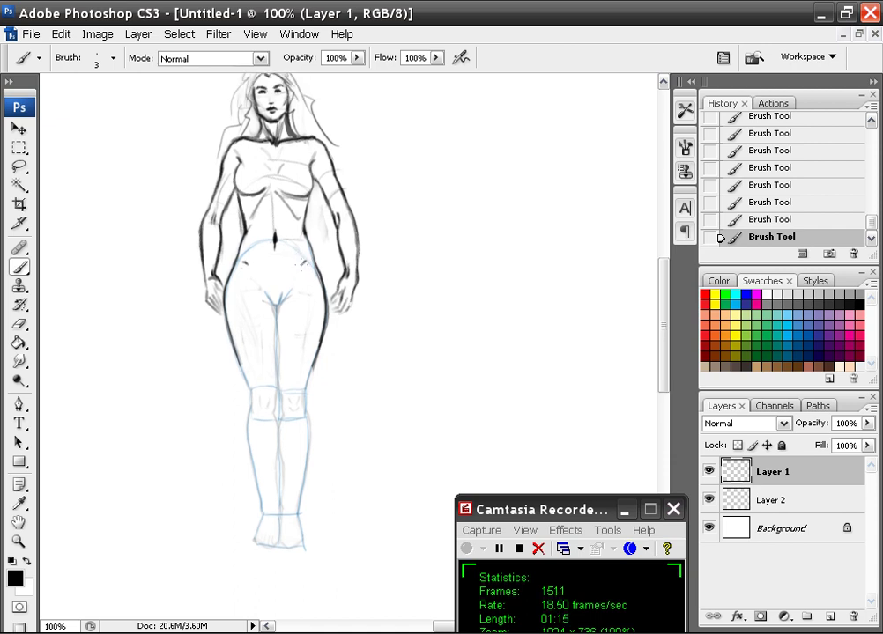
key(ctrl+plus)
key(ctrl+plus)
key(ctrl+plus)
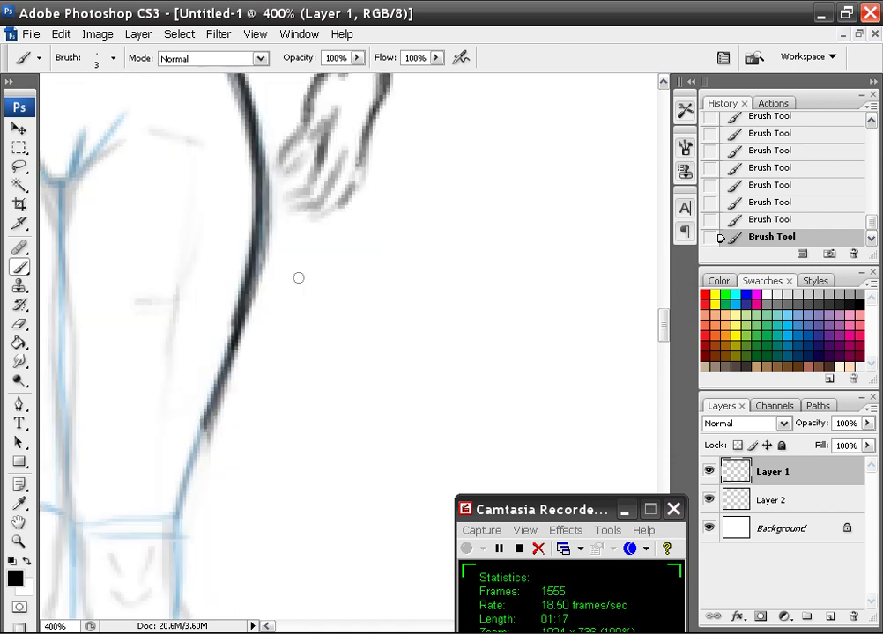
drag(196, 302, 359, 309)
drag(333, 274, 309, 302)
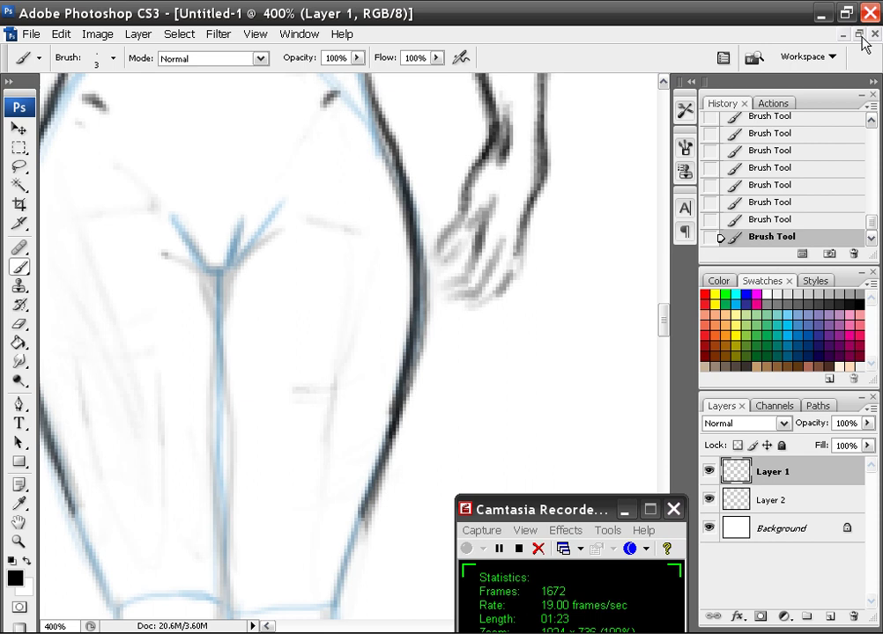
Switch to the standing figure reference photo, study its torso and hips, and brush over the crease between pelvis and thigh.
click(860, 35)
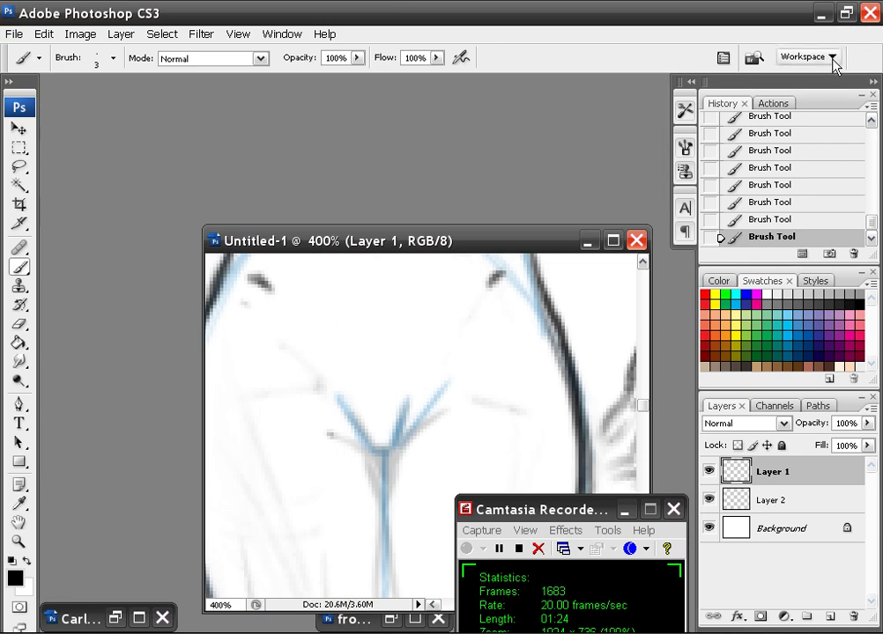
click(147, 619)
drag(463, 317, 275, 222)
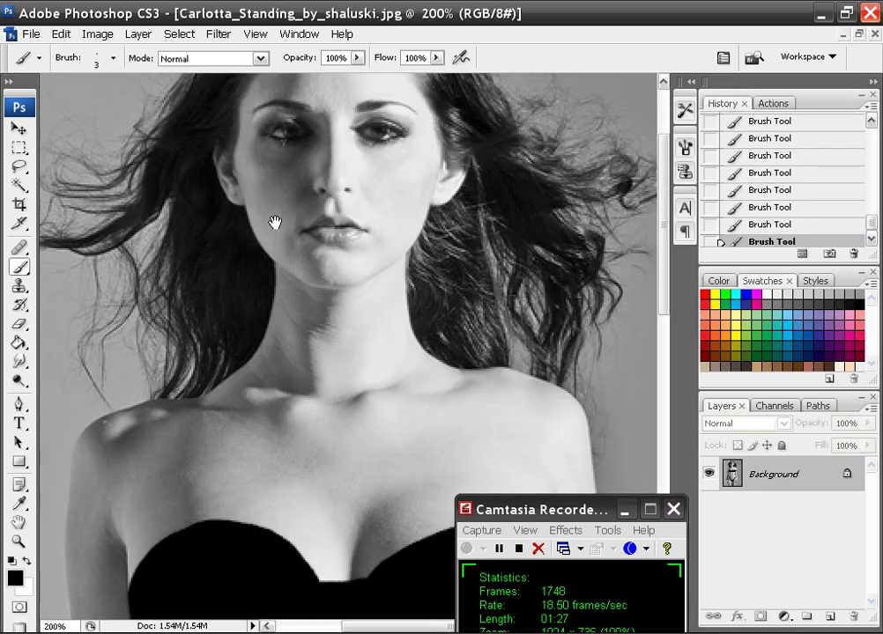
drag(402, 603, 327, 239)
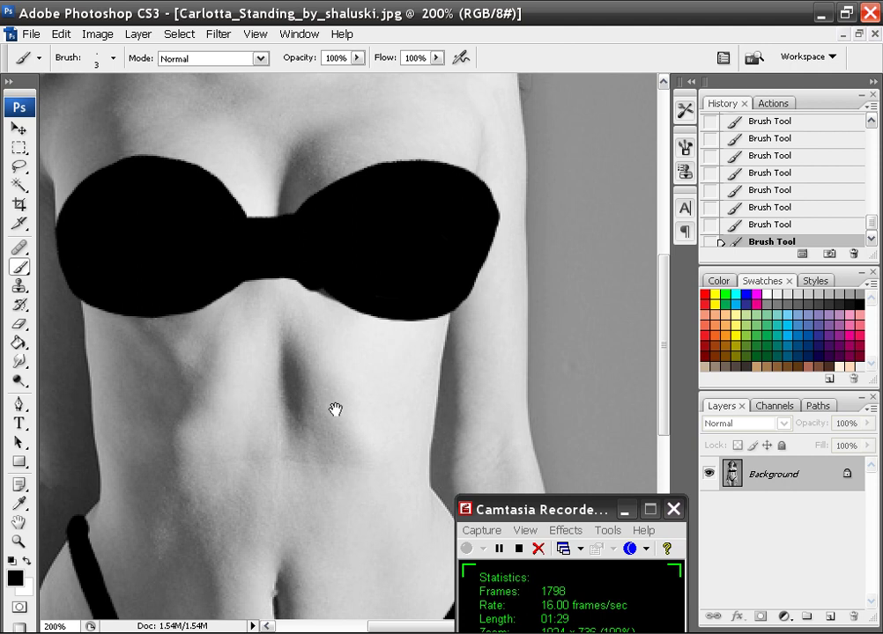
drag(339, 404, 351, 321)
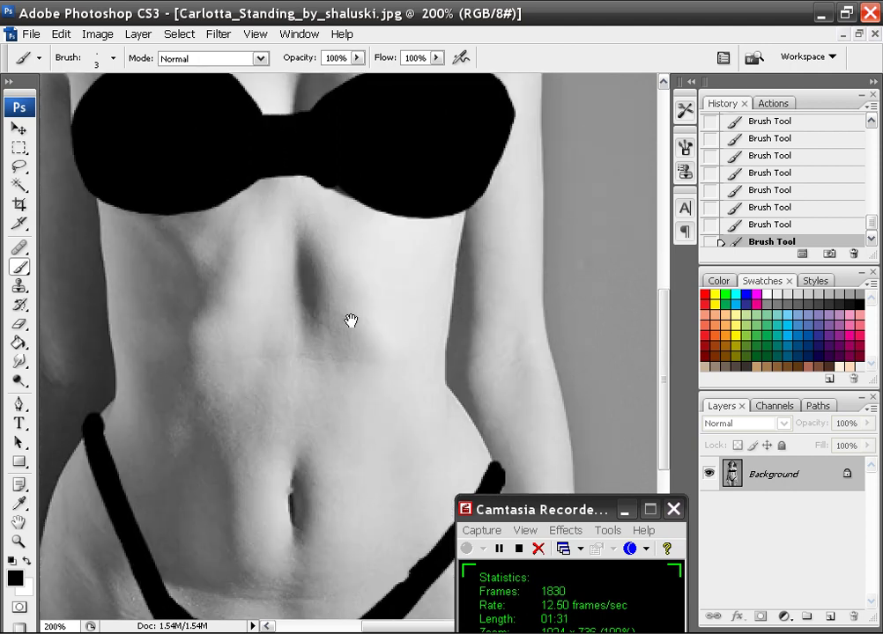
drag(340, 402, 344, 319)
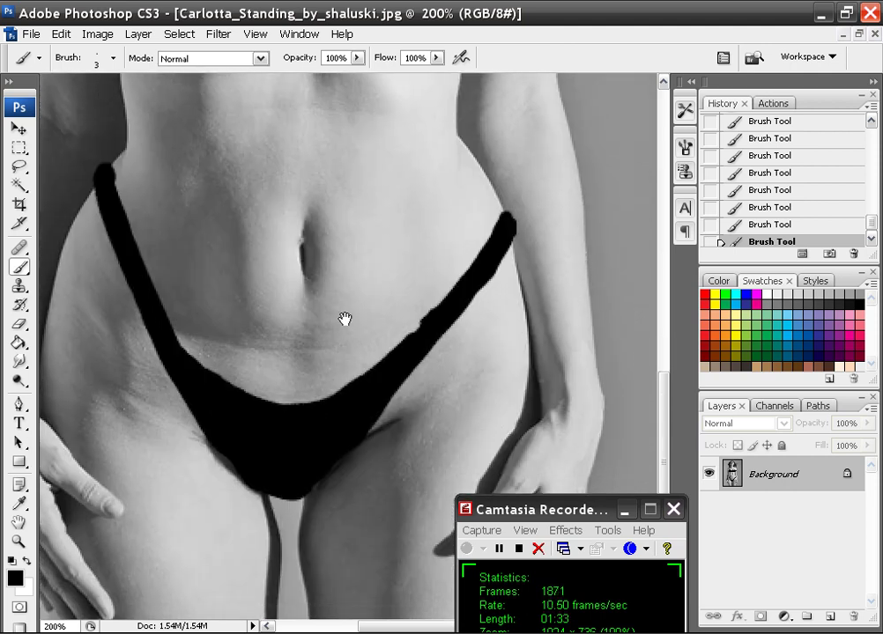
drag(357, 392, 345, 288)
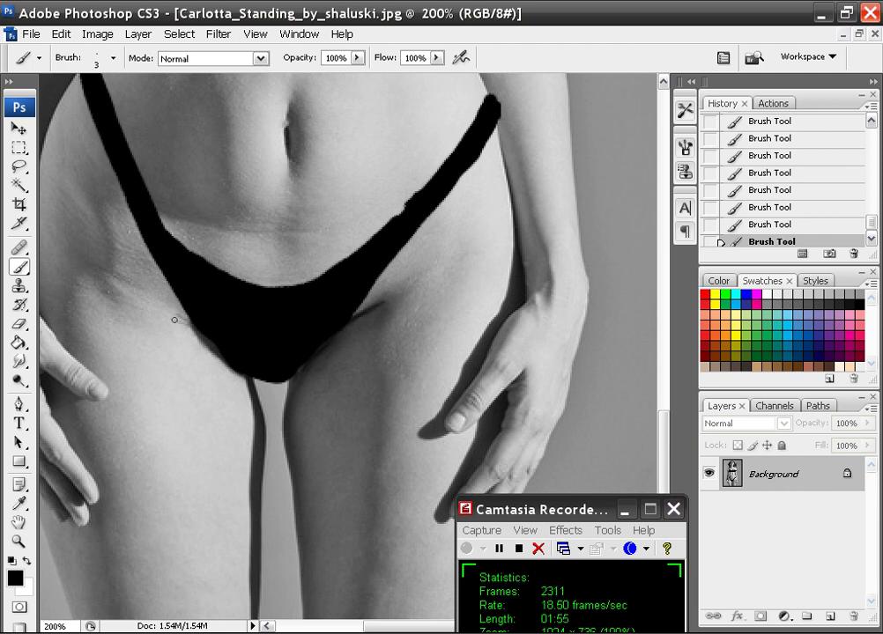
drag(232, 355, 254, 387)
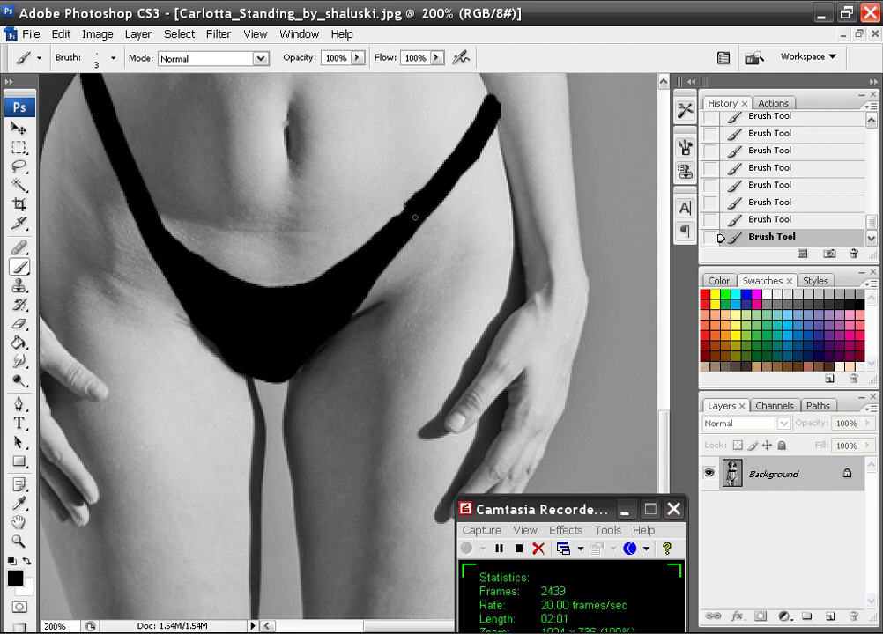
Return to the Untitled-1 drawing and ink the thigh creases, upper inner-thigh lines and short V-shaped folds at the pelvis.
click(843, 34)
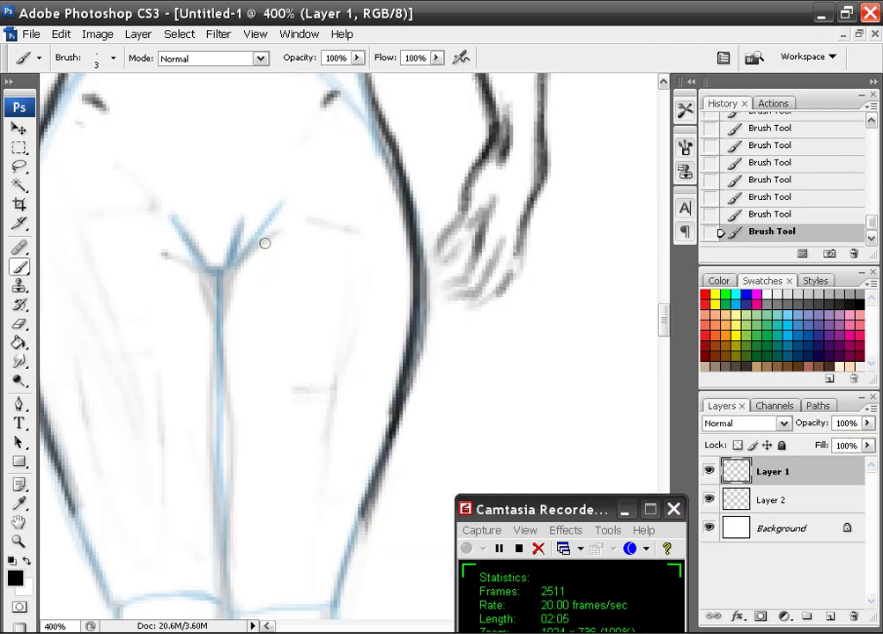
drag(274, 238, 266, 240)
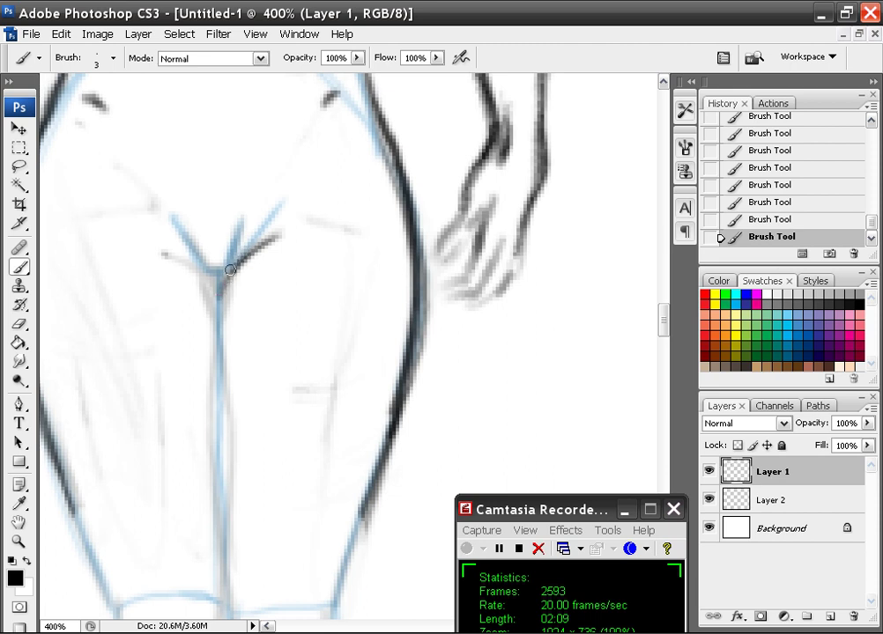
mouse_move(230, 270)
mouse_down()
mouse_move(218, 335)
mouse_move(232, 398)
mouse_up()
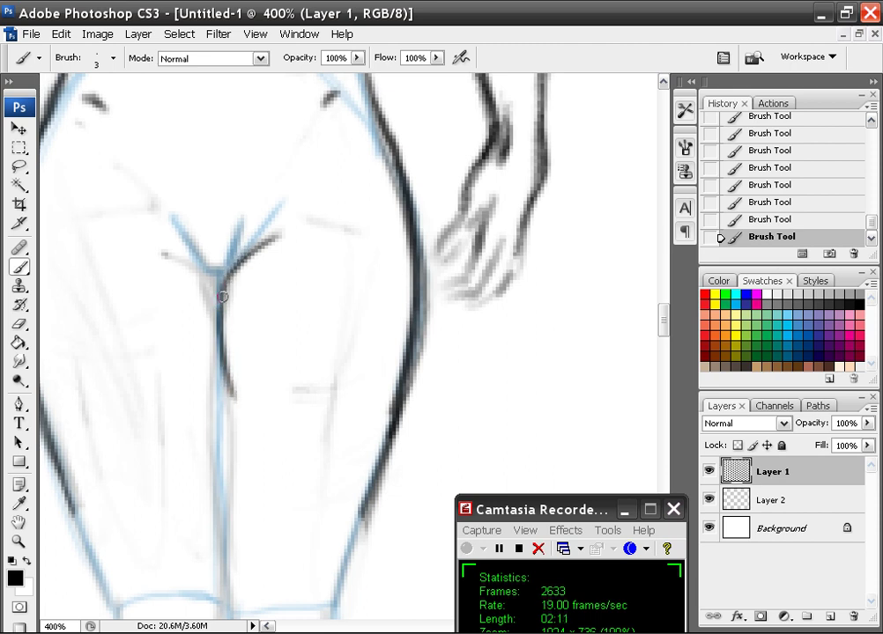
mouse_move(164, 255)
mouse_down()
mouse_move(214, 306)
mouse_move(208, 371)
mouse_up()
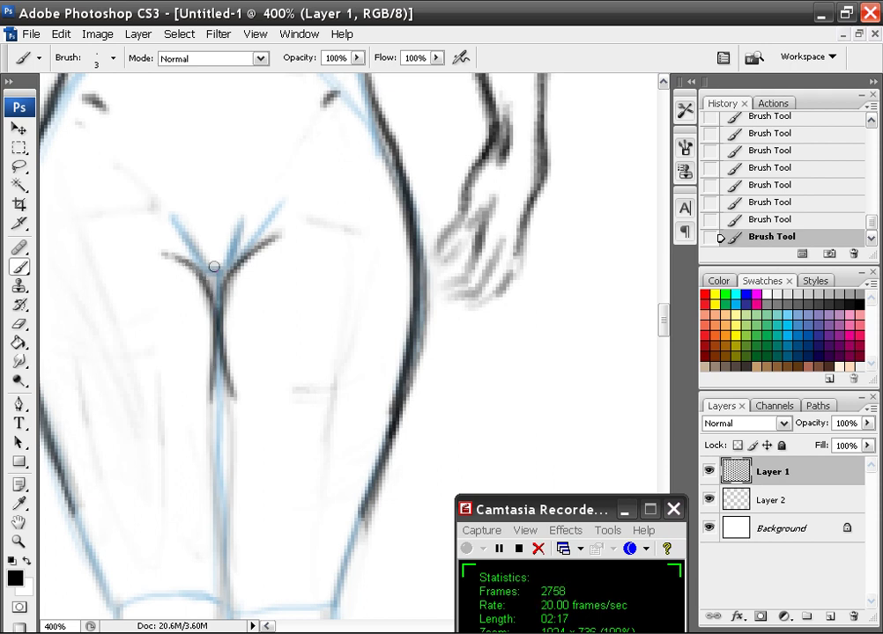
mouse_move(207, 270)
mouse_down()
mouse_move(195, 242)
mouse_move(231, 234)
mouse_move(227, 268)
mouse_move(199, 243)
mouse_move(205, 261)
mouse_up()
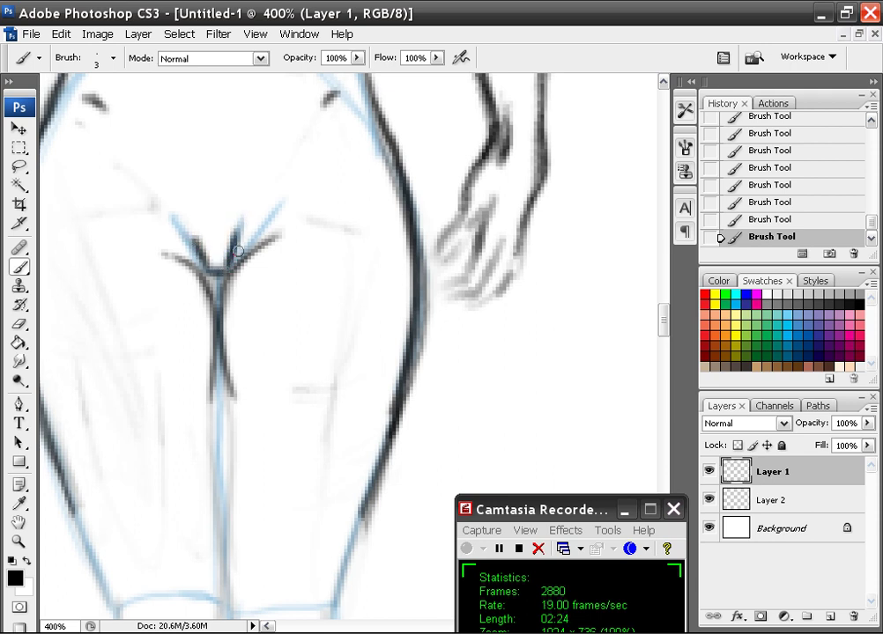
Undo the last four brush strokes on the V-shaped pelvis folds and redo them.
key(ctrl+alt+z)
key(ctrl+alt+z)
key(ctrl+alt+z)
key(ctrl+alt+z)
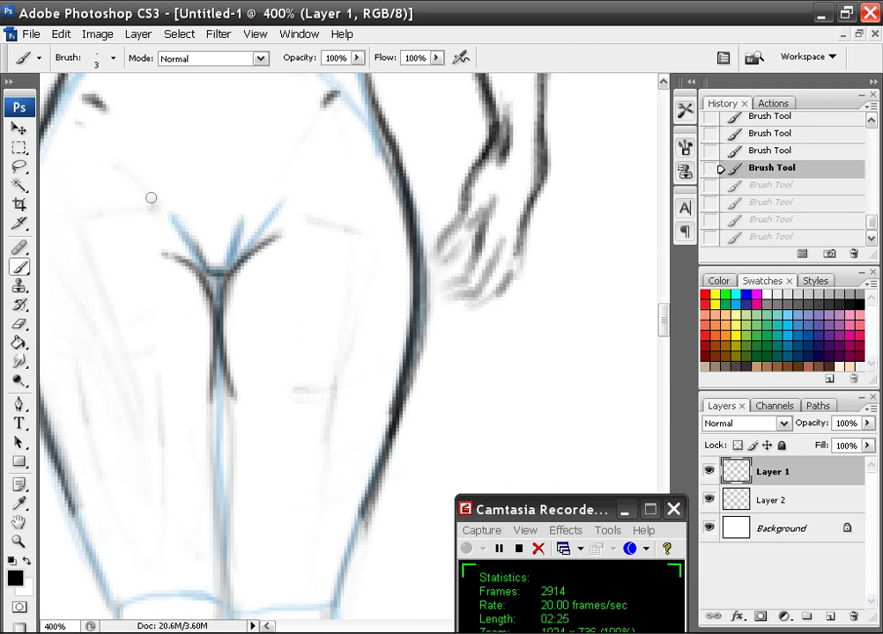
key(ctrl+shift+z)
key(ctrl+shift+z)
key(ctrl+shift+z)
key(ctrl+shift+z)
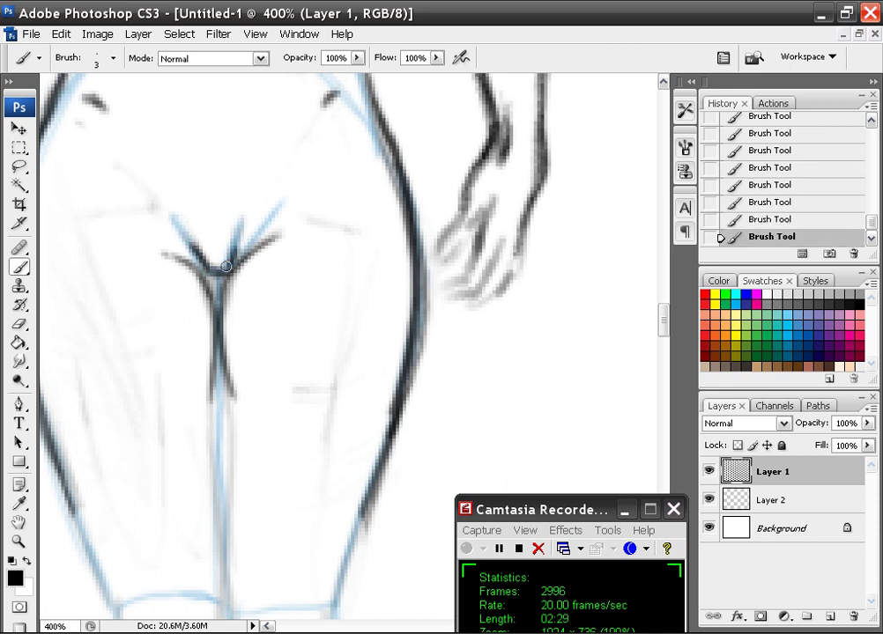
Darken the junction of the thigh creases and draw thin curved lines from it up toward both hips.
mouse_move(209, 288)
mouse_down()
mouse_move(203, 278)
mouse_move(210, 277)
mouse_move(209, 291)
mouse_move(172, 255)
mouse_up()
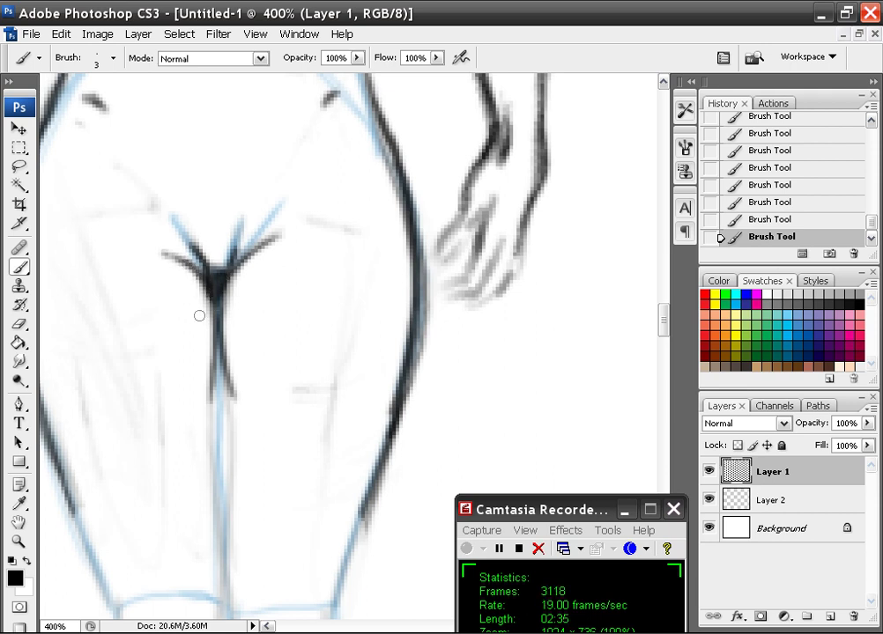
drag(231, 209, 240, 326)
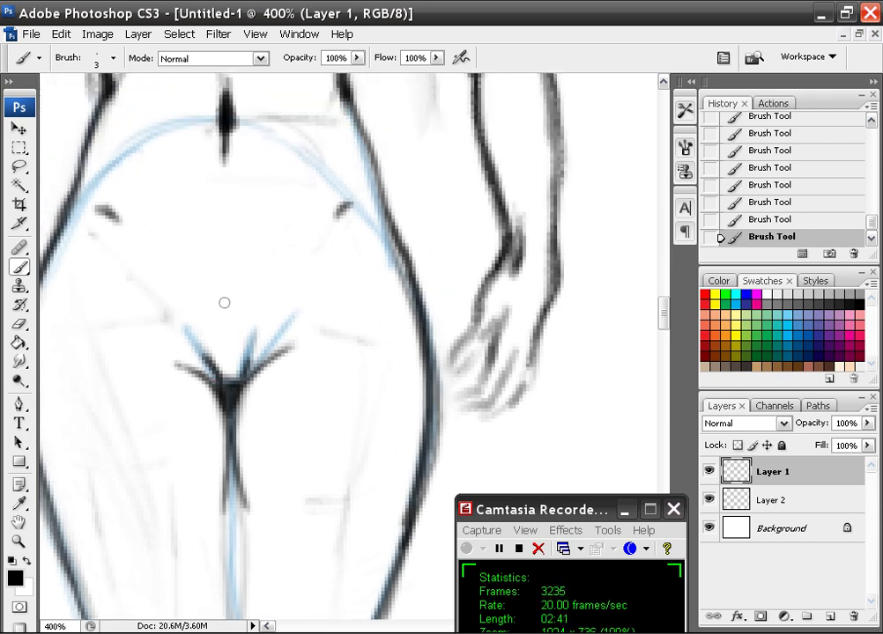
drag(202, 366, 73, 230)
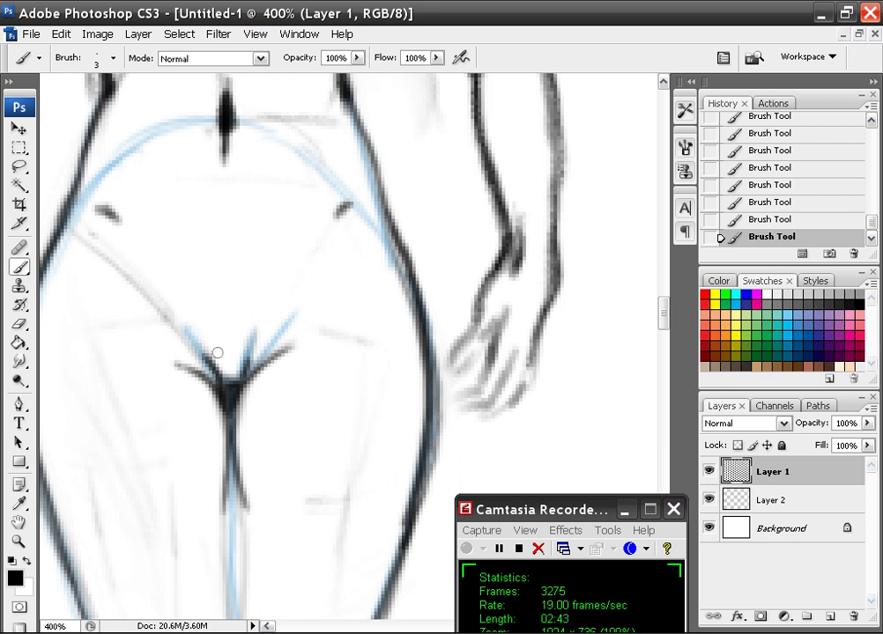
drag(256, 356, 346, 215)
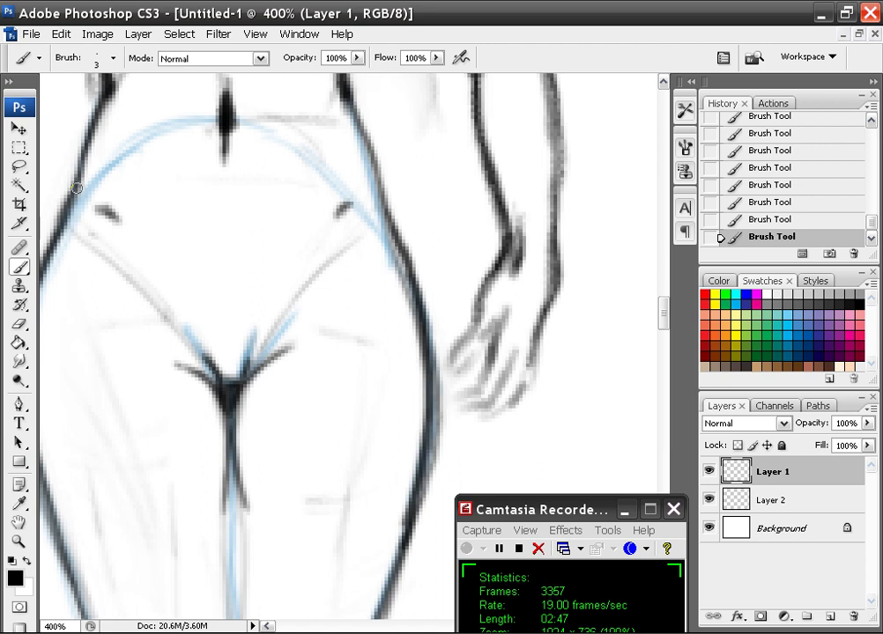
Switch to the standing figure reference photo and brush over the inner collarbone ends and the neck line above them.
drag(268, 333, 289, 278)
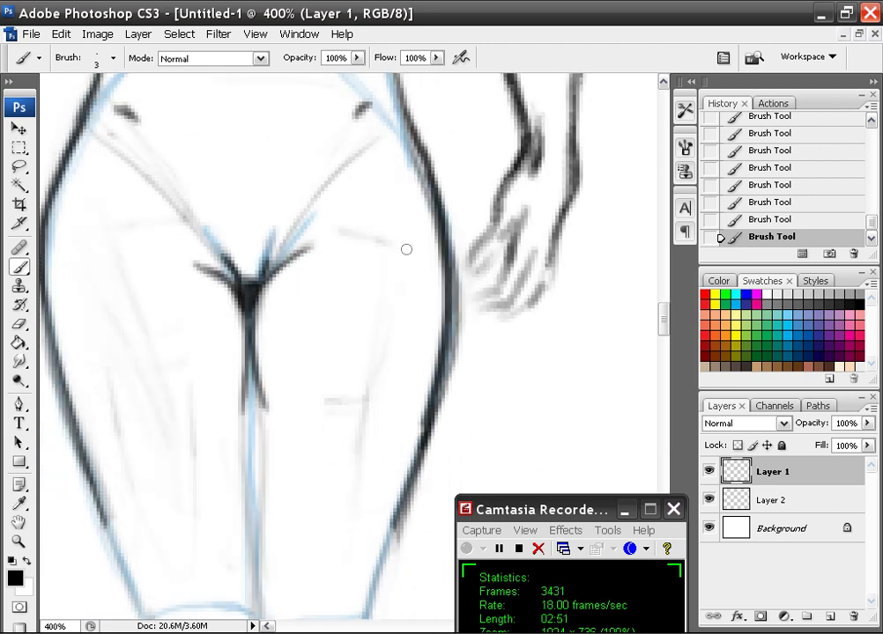
click(860, 34)
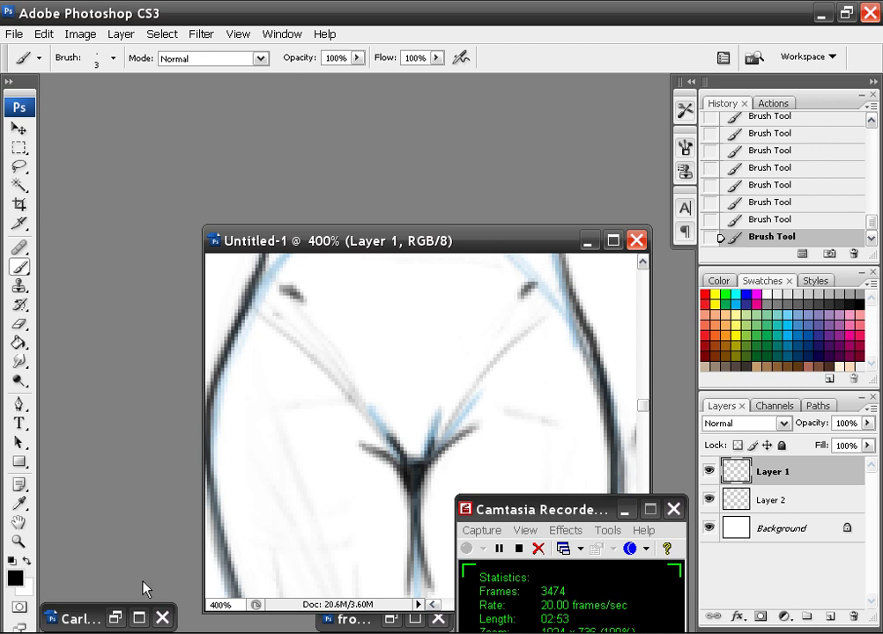
click(139, 618)
drag(412, 353, 269, 134)
drag(361, 481, 255, 267)
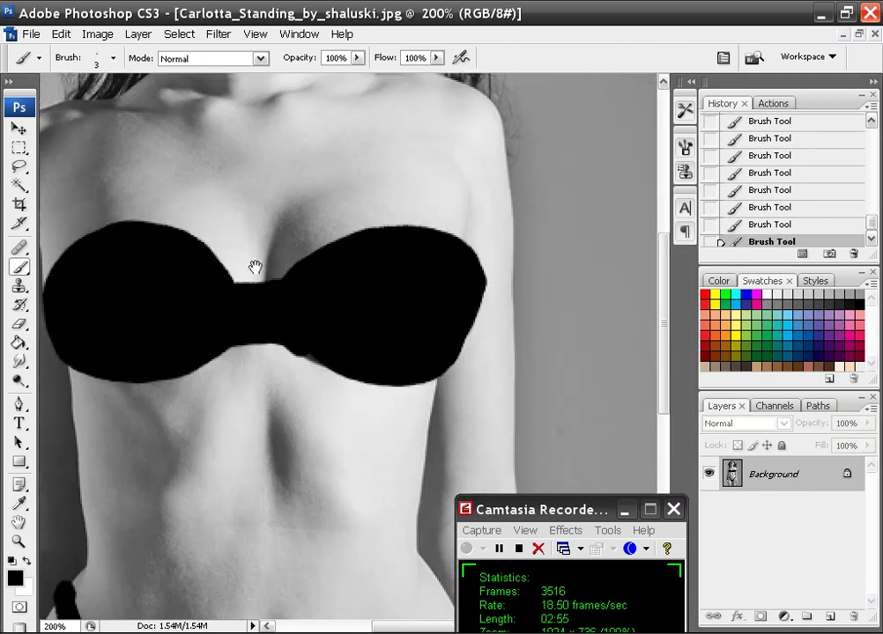
drag(304, 199, 351, 389)
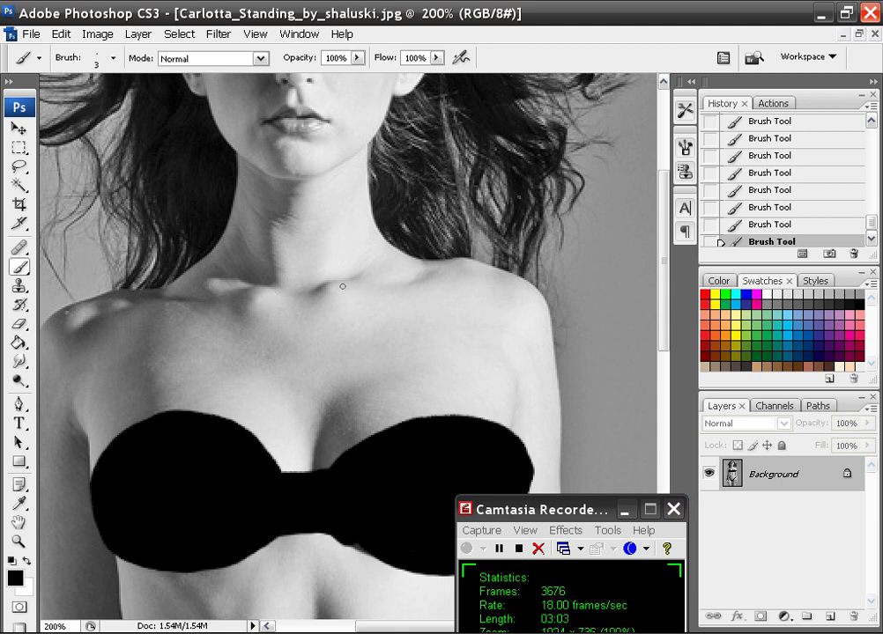
drag(342, 285, 304, 293)
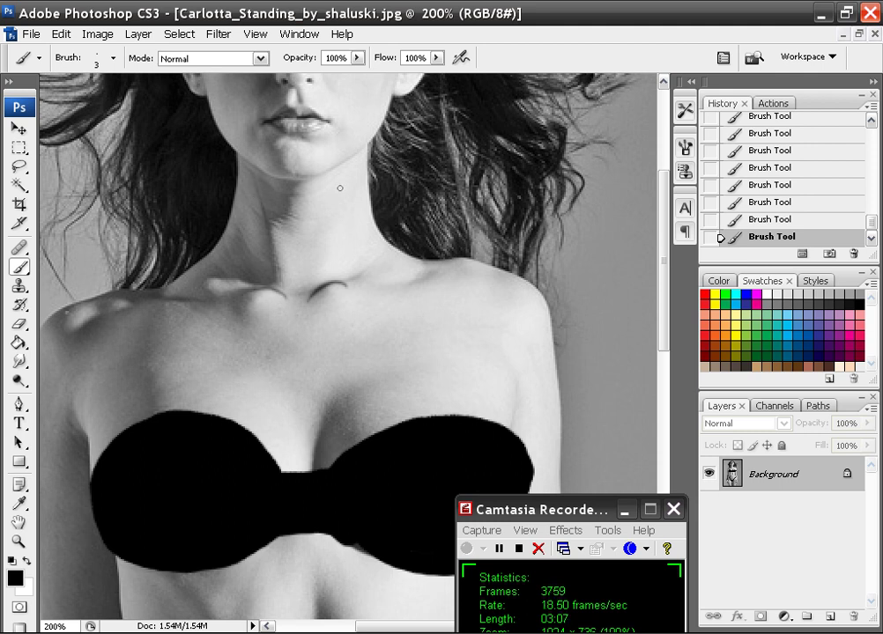
scroll(404, 89, up, 1)
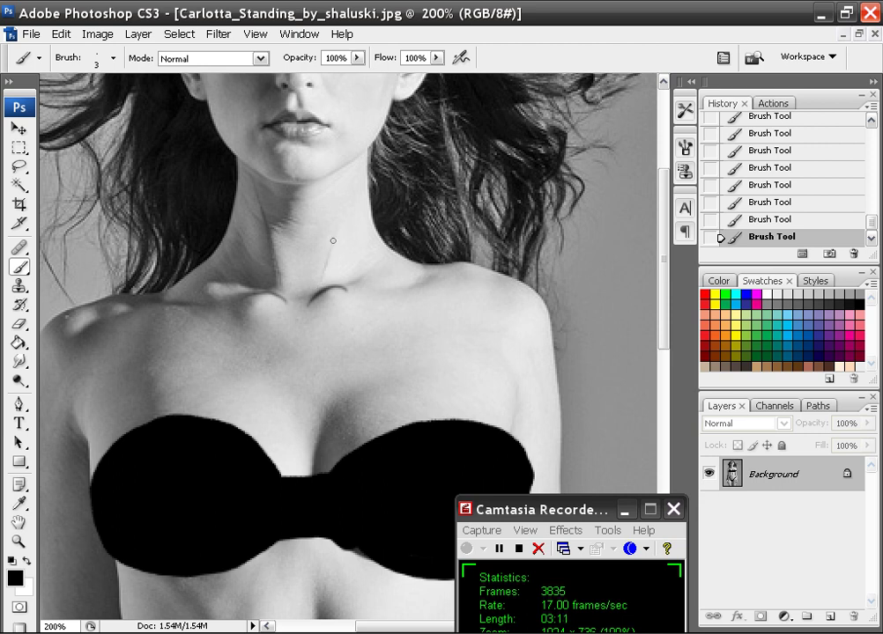
drag(333, 240, 390, 82)
Undo the last four brush strokes around the reference photo's neck and restore them.
key(ctrl+alt+z)
key(ctrl+alt+z)
key(ctrl+alt+z)
key(ctrl+alt+z)
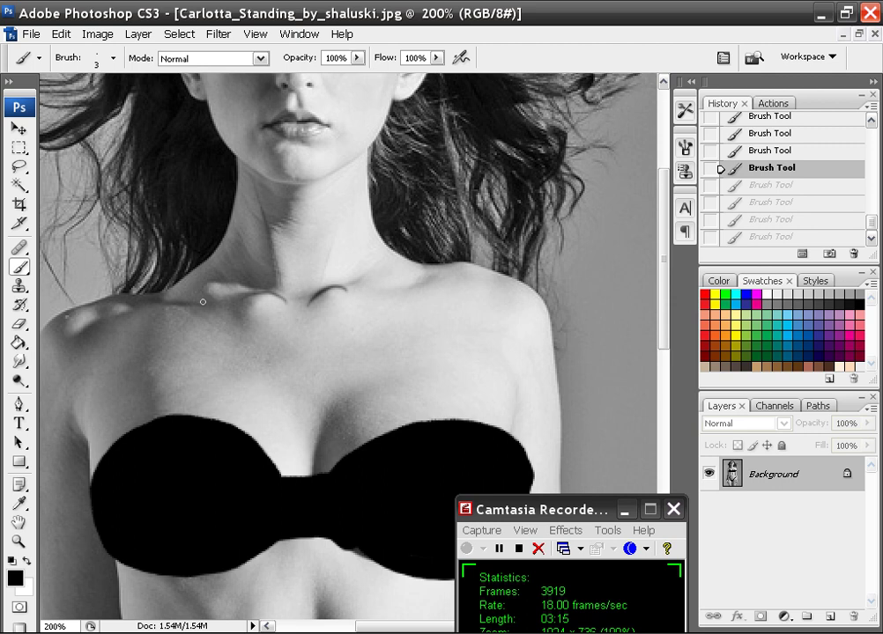
key(ctrl+shift+z)
key(ctrl+shift+z)
key(ctrl+shift+z)
key(ctrl+shift+z)
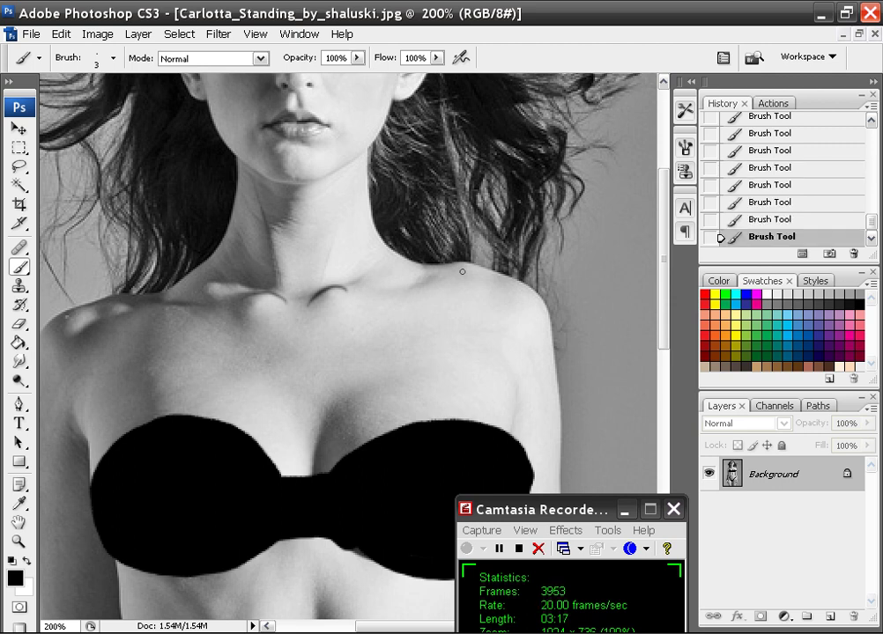
Study the reference photo's torso and hips, and brush a line along the gap between the upper thighs.
drag(303, 342, 399, 283)
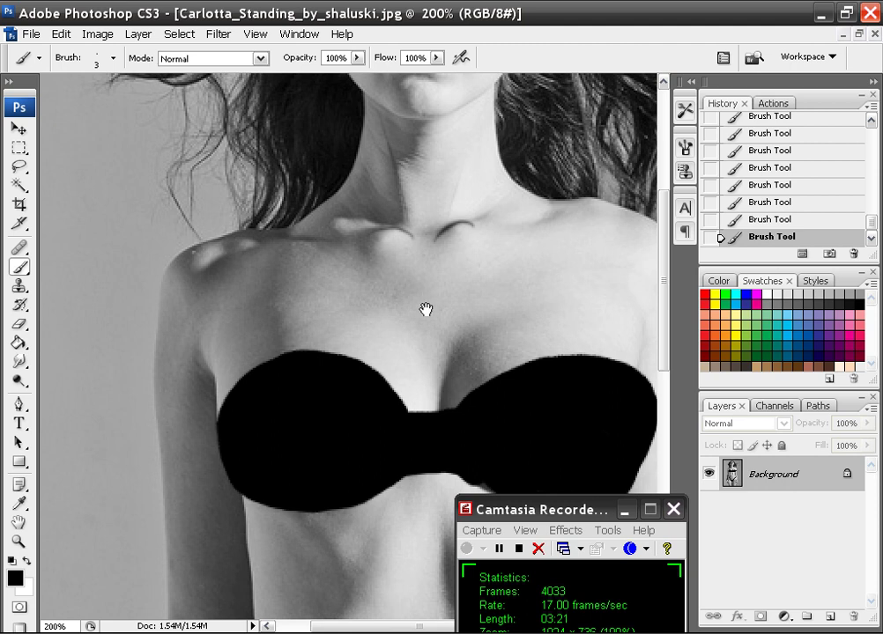
scroll(425, 309, down, 10)
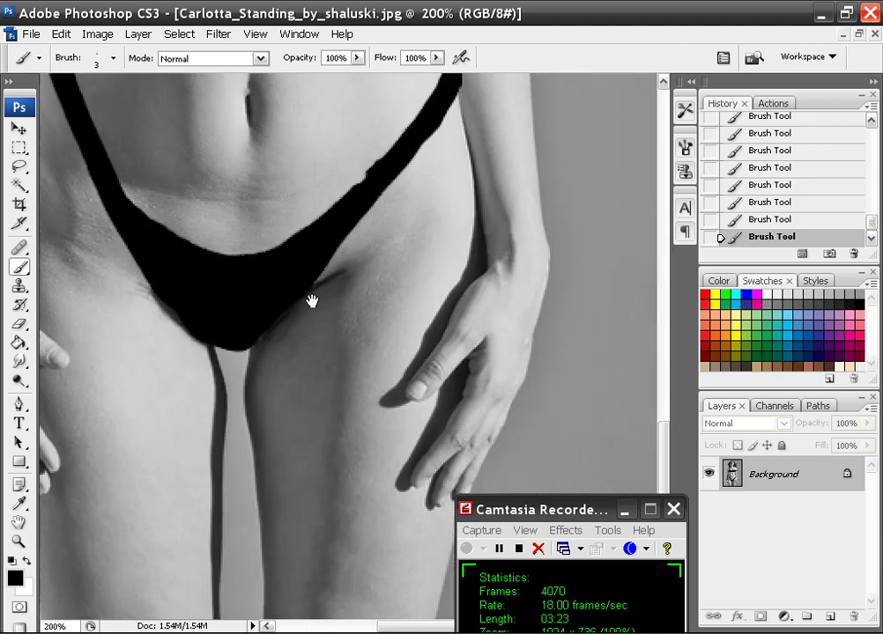
drag(311, 301, 303, 258)
drag(239, 370, 244, 542)
key(ctrl+z)
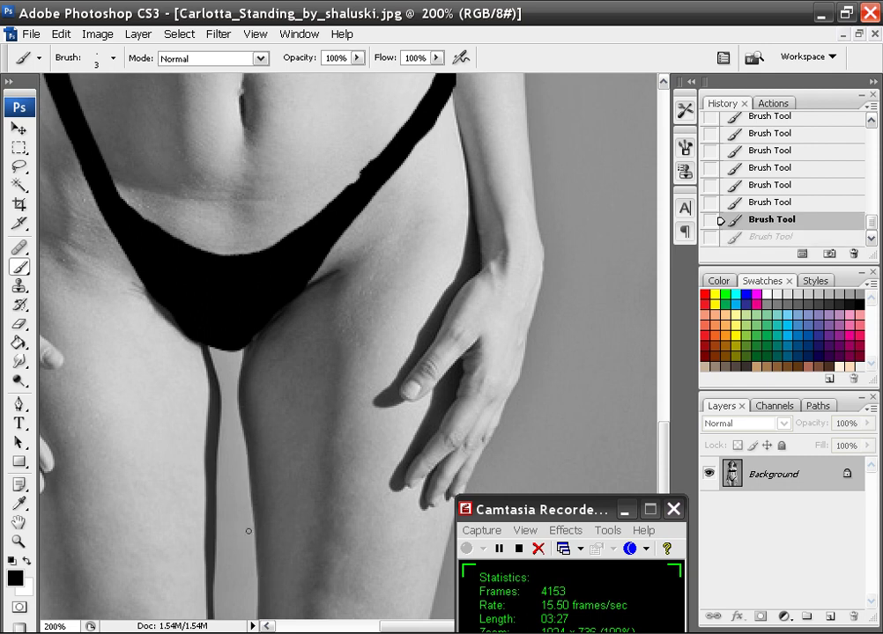
key(ctrl+z)
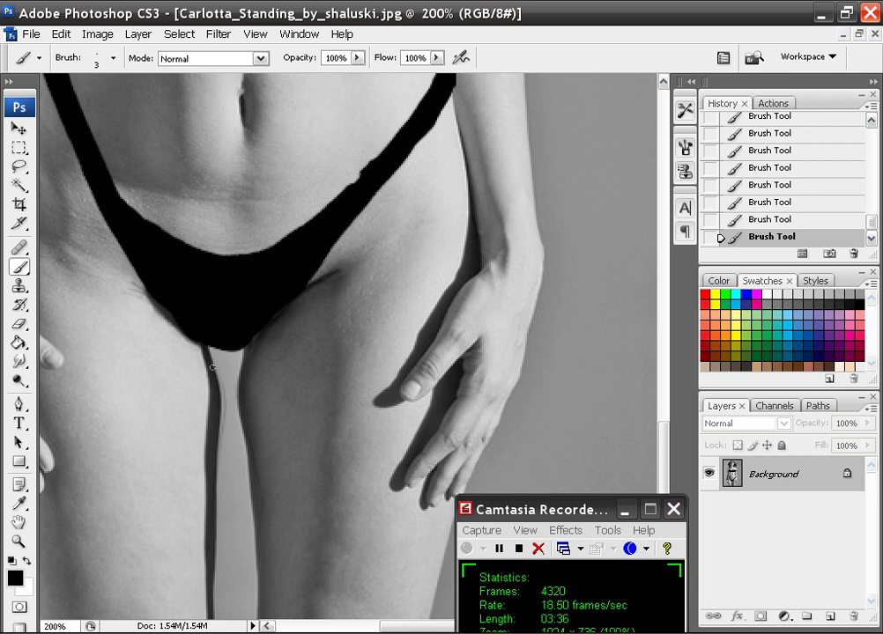
Return to the Untitled-1 drawing and ink the inner and outer side contours of both knees, darkening the right knee's inner edge.
click(844, 35)
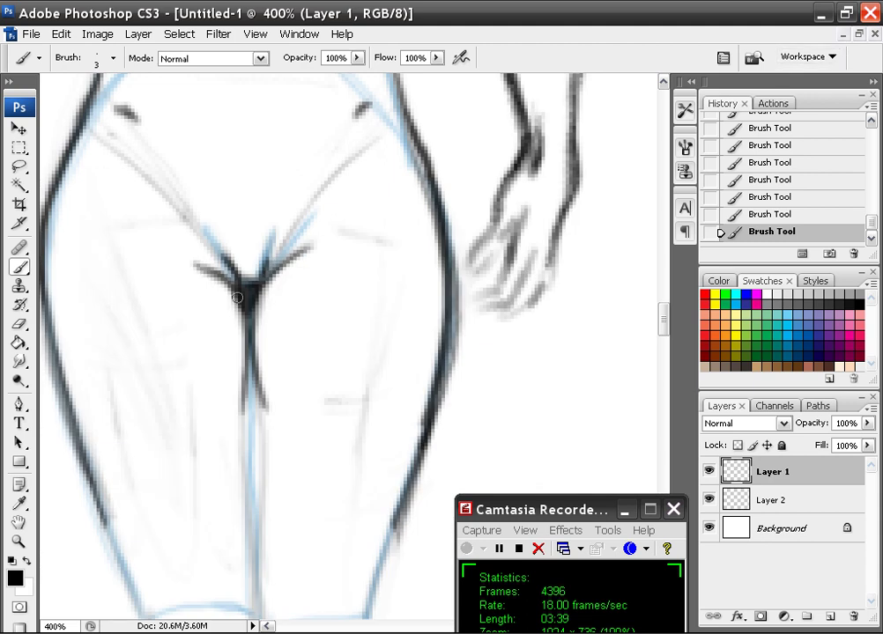
drag(305, 459, 292, 303)
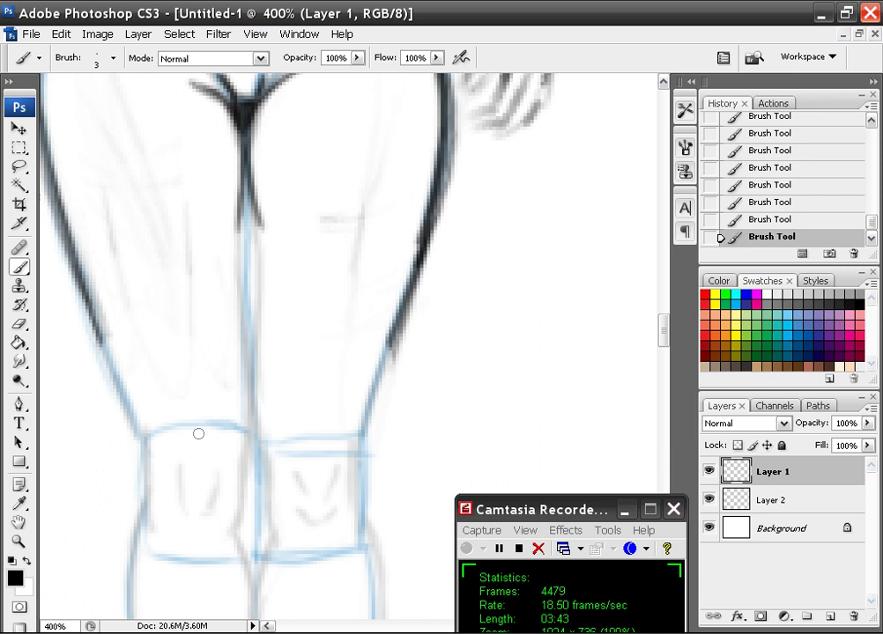
mouse_move(263, 410)
mouse_down()
mouse_move(276, 368)
mouse_move(280, 282)
mouse_up()
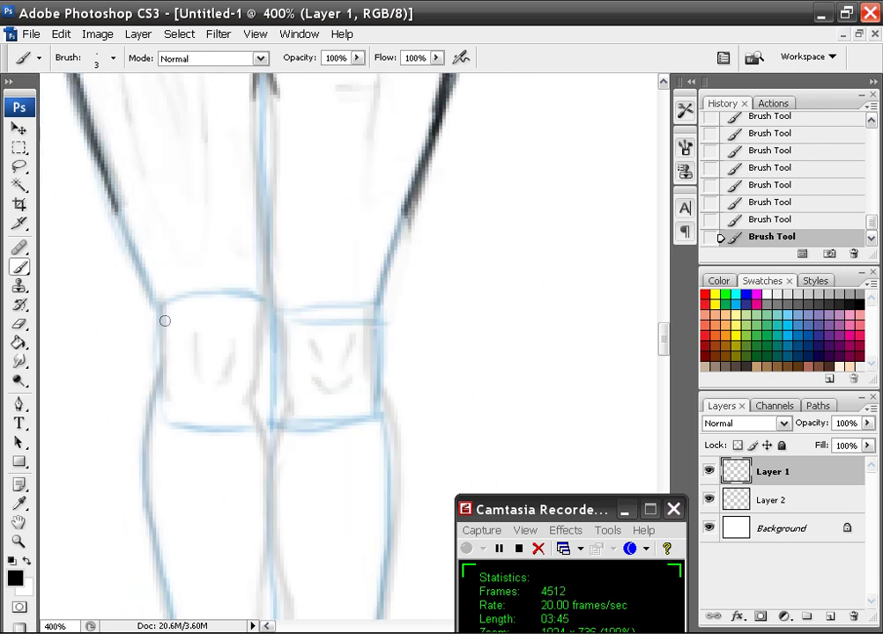
mouse_move(163, 304)
mouse_down()
mouse_move(158, 388)
mouse_move(159, 379)
mouse_up()
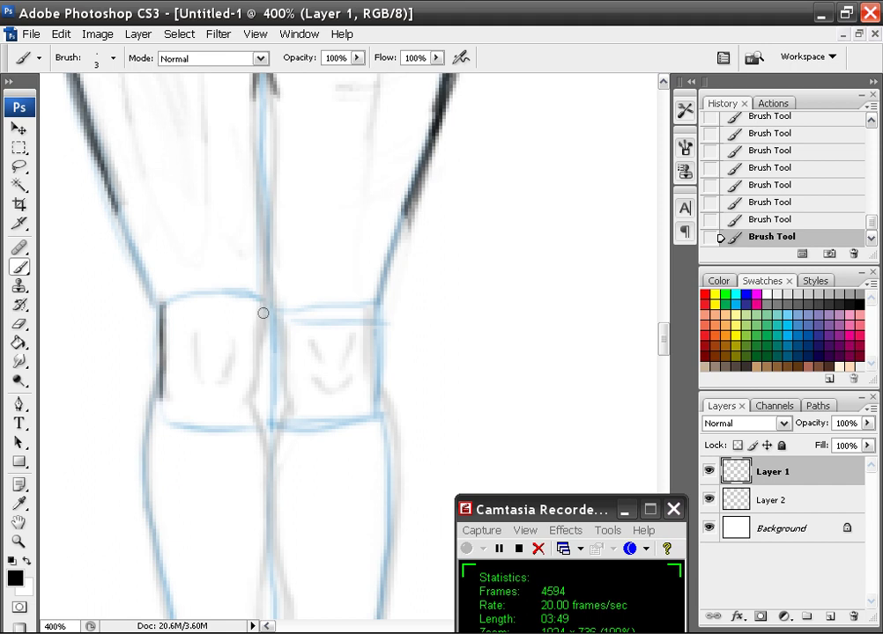
drag(260, 319, 253, 375)
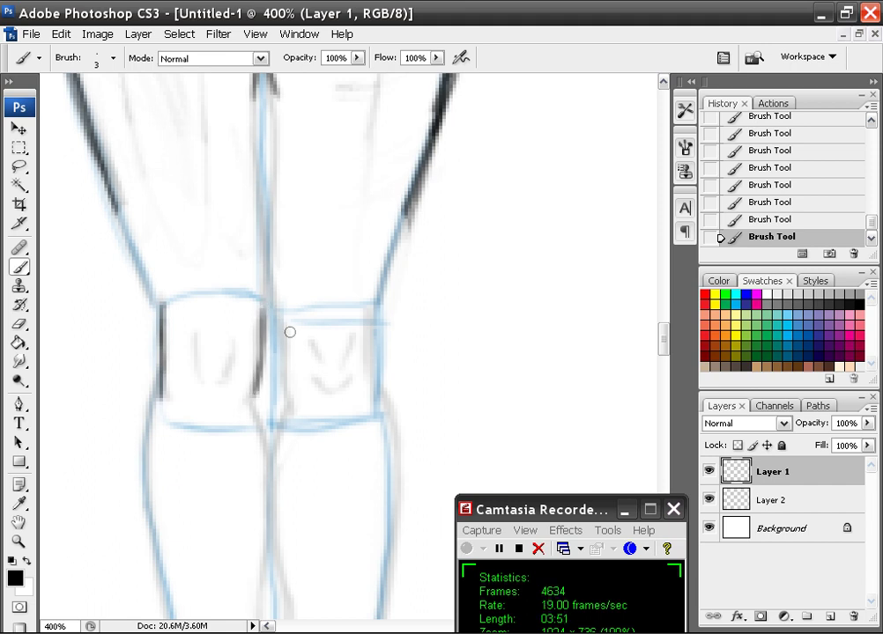
drag(286, 323, 286, 398)
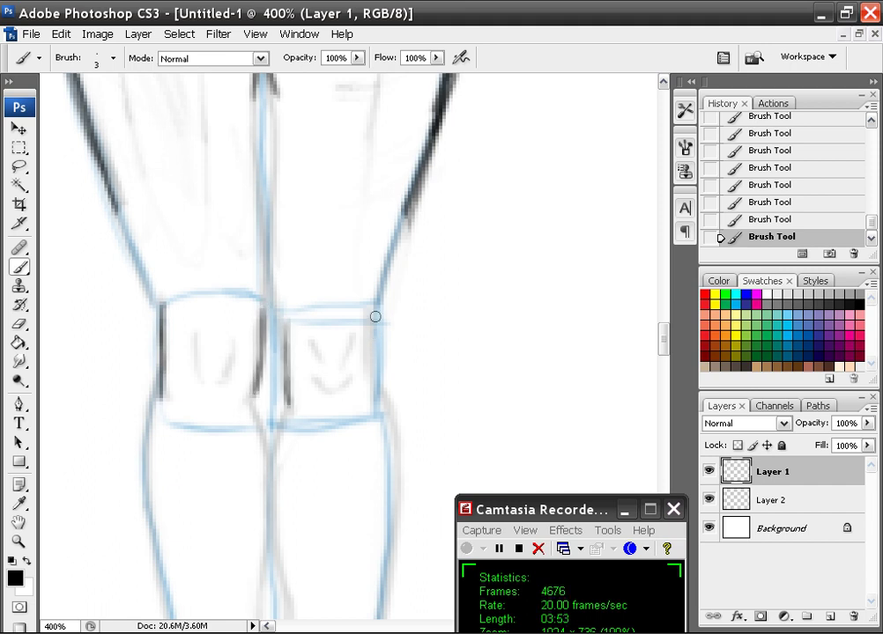
drag(375, 316, 373, 392)
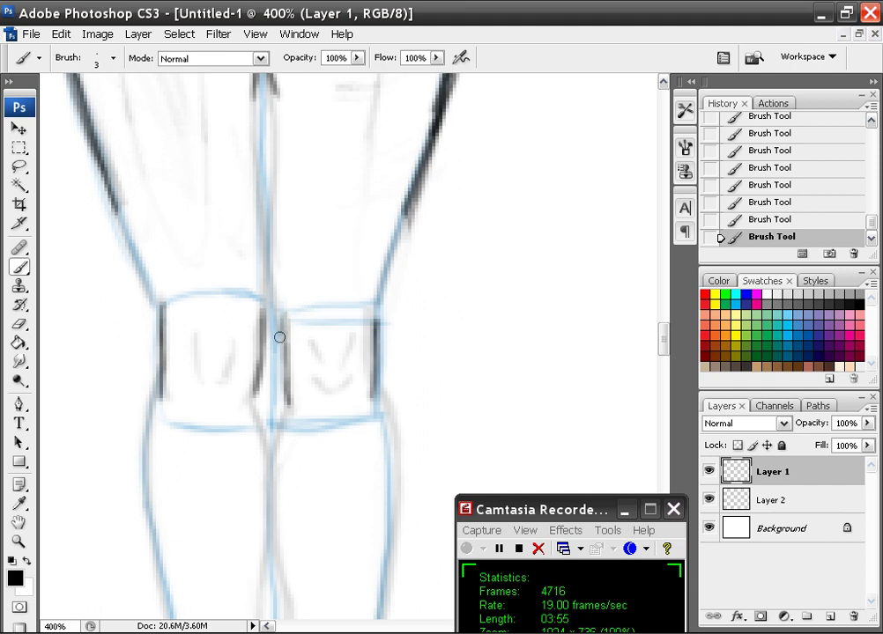
drag(290, 310, 288, 393)
drag(285, 338, 288, 384)
Ink both inner-thigh lines between the knees and the crotch, and extend the outer-thigh contours down to the knees.
drag(264, 296, 260, 190)
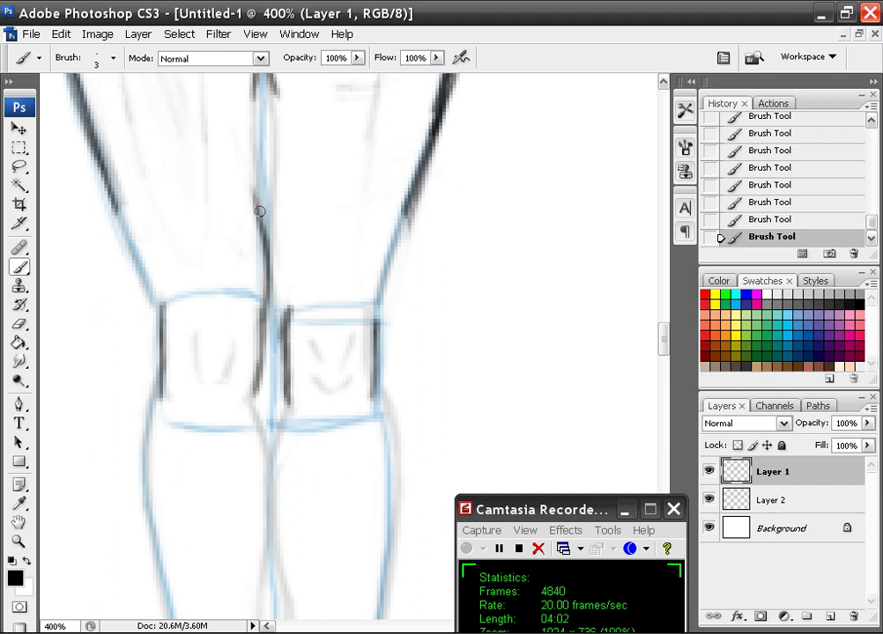
mouse_move(290, 298)
mouse_down()
mouse_move(272, 269)
mouse_move(283, 317)
mouse_move(276, 188)
mouse_move(270, 256)
mouse_move(274, 217)
mouse_move(283, 319)
mouse_move(278, 196)
mouse_move(266, 332)
mouse_move(245, 346)
mouse_move(243, 280)
mouse_move(263, 291)
mouse_move(262, 237)
mouse_move(265, 336)
mouse_move(257, 236)
mouse_move(263, 343)
mouse_move(266, 291)
mouse_move(267, 324)
mouse_move(257, 189)
mouse_move(269, 321)
mouse_move(270, 131)
mouse_up()
key(space)
mouse_move(245, 249)
mouse_down()
mouse_move(248, 340)
mouse_move(254, 141)
mouse_up()
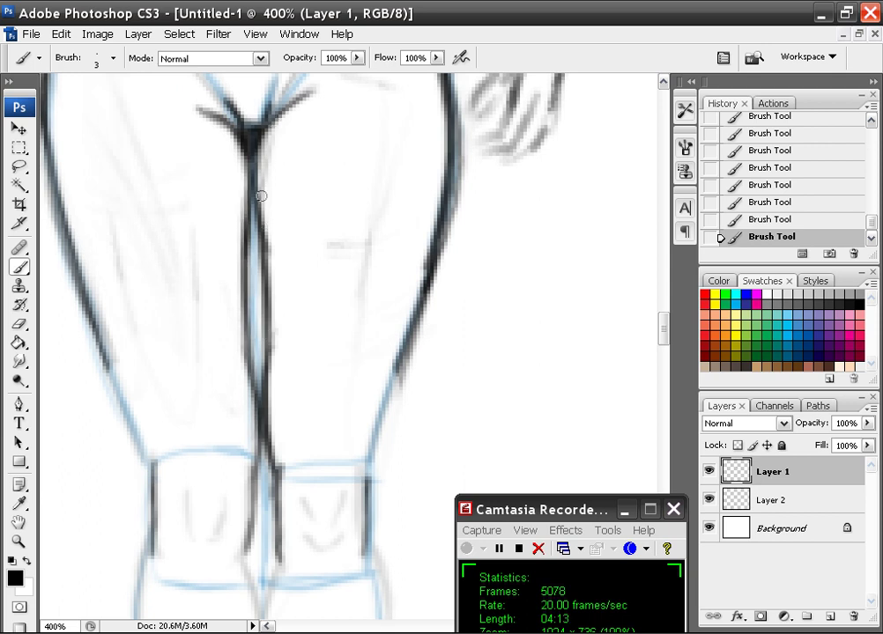
drag(261, 195, 250, 372)
mouse_move(162, 362)
mouse_down()
mouse_move(139, 410)
mouse_move(151, 465)
mouse_move(92, 320)
mouse_move(153, 473)
mouse_up()
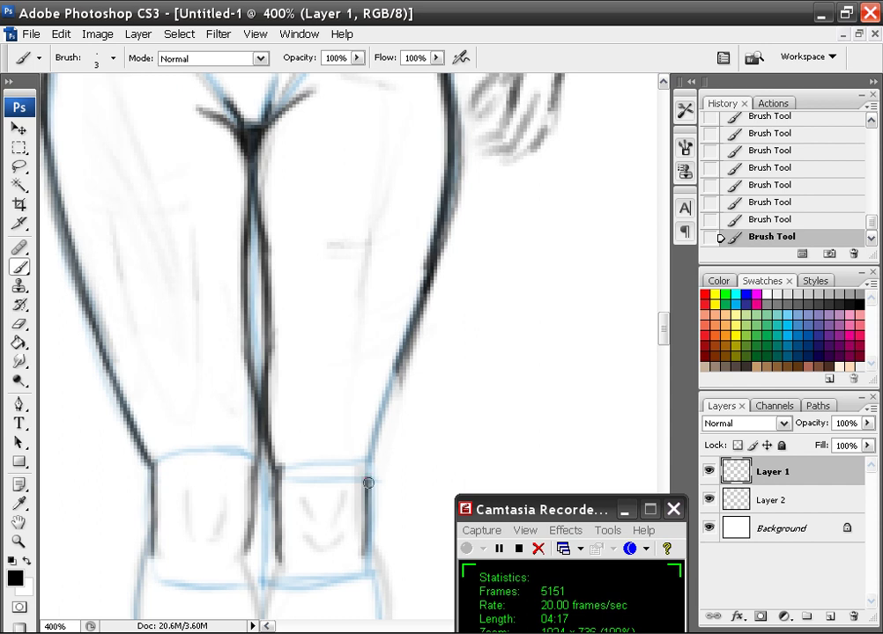
mouse_move(366, 479)
mouse_down()
mouse_move(423, 300)
mouse_move(367, 471)
mouse_move(387, 440)
mouse_up()
Darken the left knee's inner contour and the inner-thigh line running up from it.
key(ctrl+minus)
key(ctrl+minus)
key(ctrl+minus)
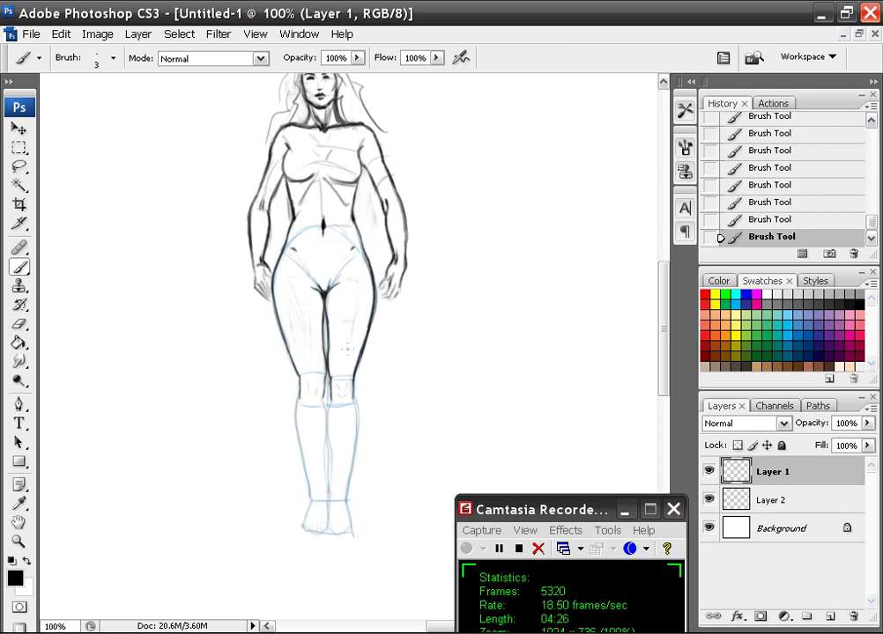
key(ctrl+plus)
key(ctrl+plus)
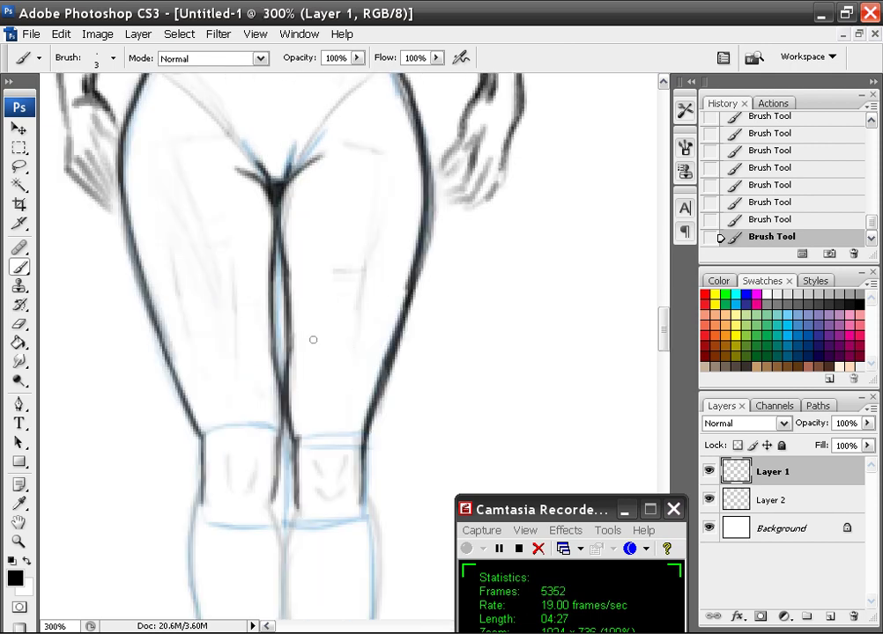
drag(275, 452, 272, 503)
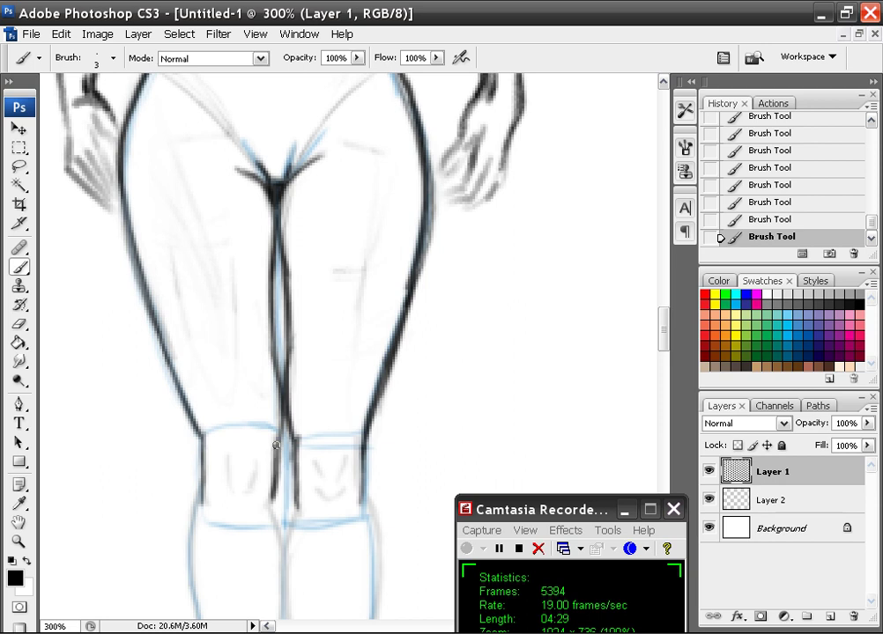
drag(278, 446, 275, 480)
drag(281, 425, 277, 458)
mouse_move(280, 402)
mouse_down()
mouse_move(278, 250)
mouse_move(293, 291)
mouse_move(290, 335)
mouse_move(279, 244)
mouse_up()
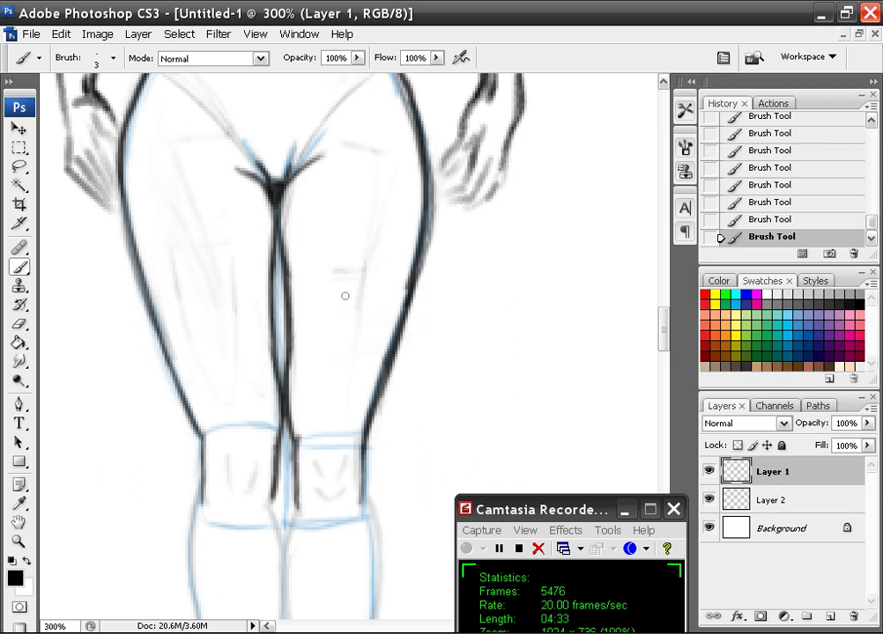
Ink short angled kneecap marks on both knees and a small curve beneath the left kneecap.
key(ctrl+minus)
key(ctrl+minus)
key(ctrl+minus)
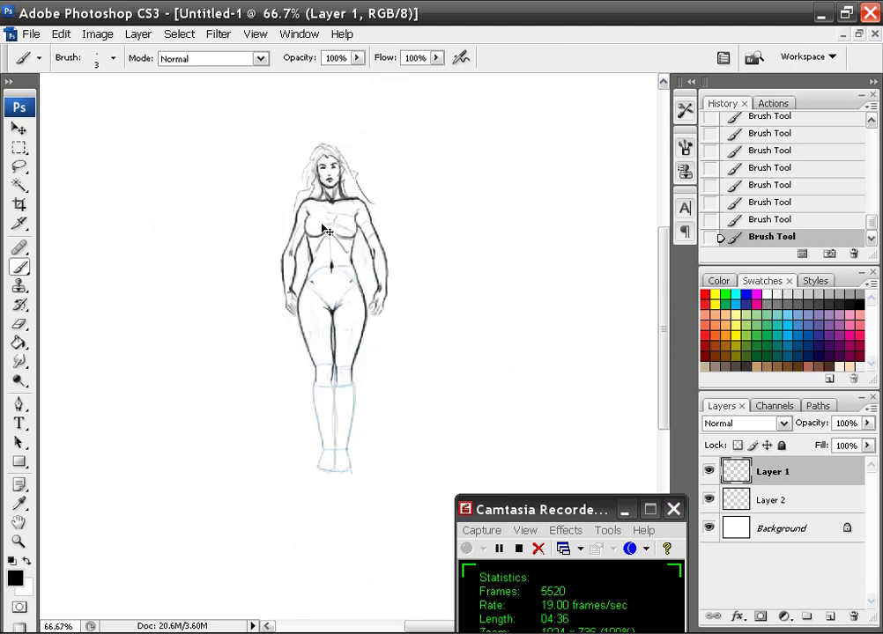
key(ctrl+plus)
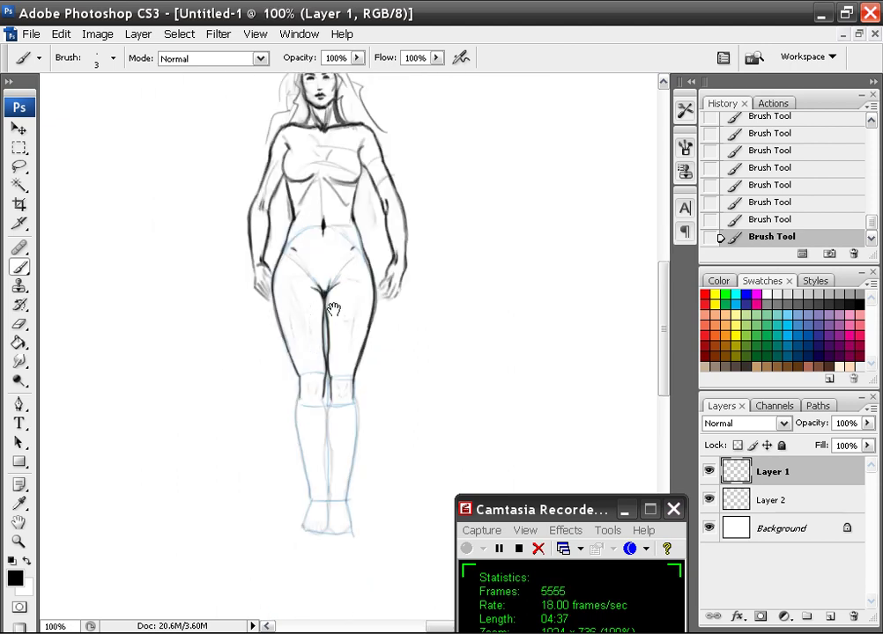
drag(334, 308, 273, 341)
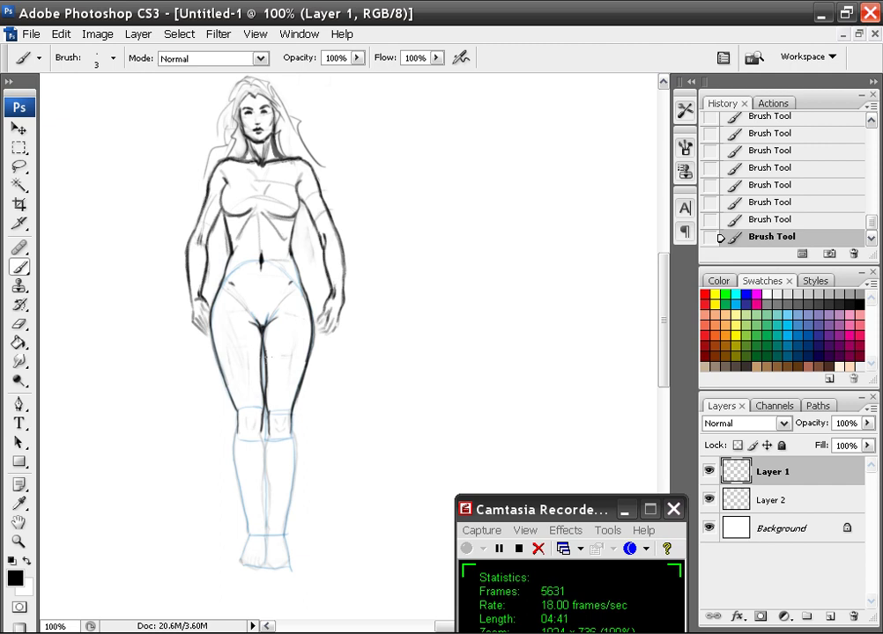
key(ctrl+plus)
key(ctrl+plus)
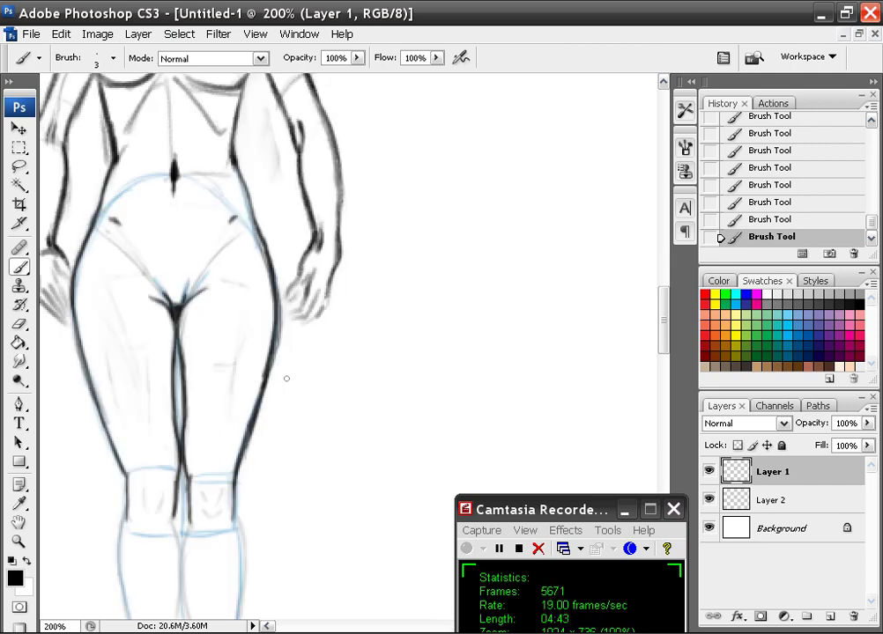
drag(202, 358, 303, 199)
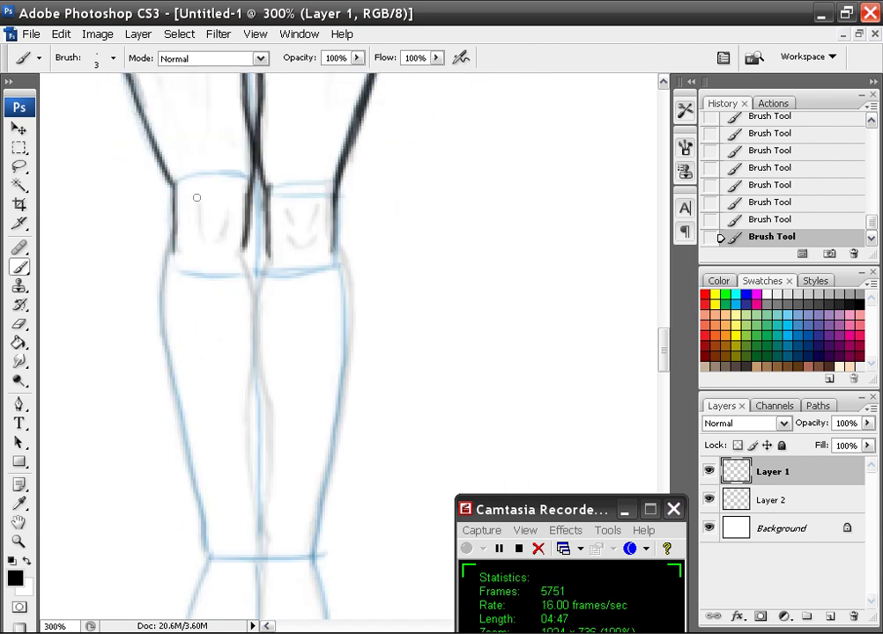
mouse_move(197, 197)
mouse_down()
mouse_move(202, 215)
mouse_move(222, 213)
mouse_move(222, 239)
mouse_up()
mouse_move(318, 203)
mouse_down()
mouse_move(315, 212)
mouse_move(292, 215)
mouse_up()
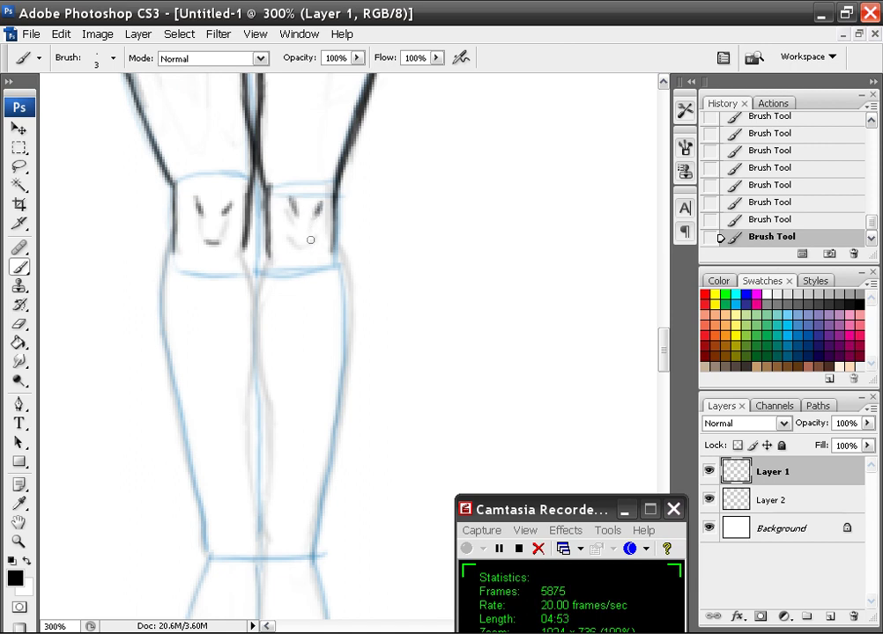
Undo the recent brush strokes on the right kneecap.
key(ctrl+alt+z)
key(ctrl+alt+z)
key(ctrl+alt+z)
key(ctrl+alt+z)
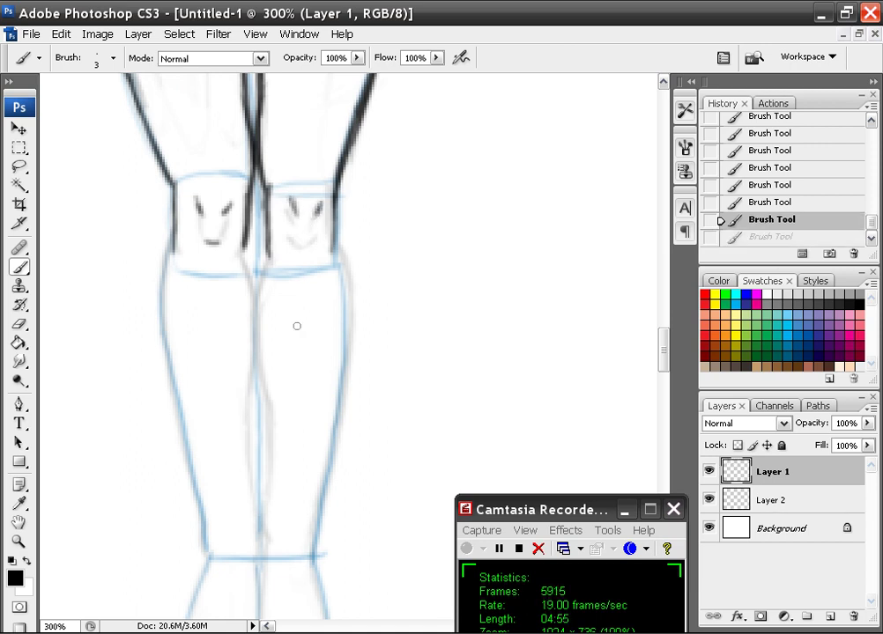
key(ctrl+alt+z)
key(ctrl+alt+z)
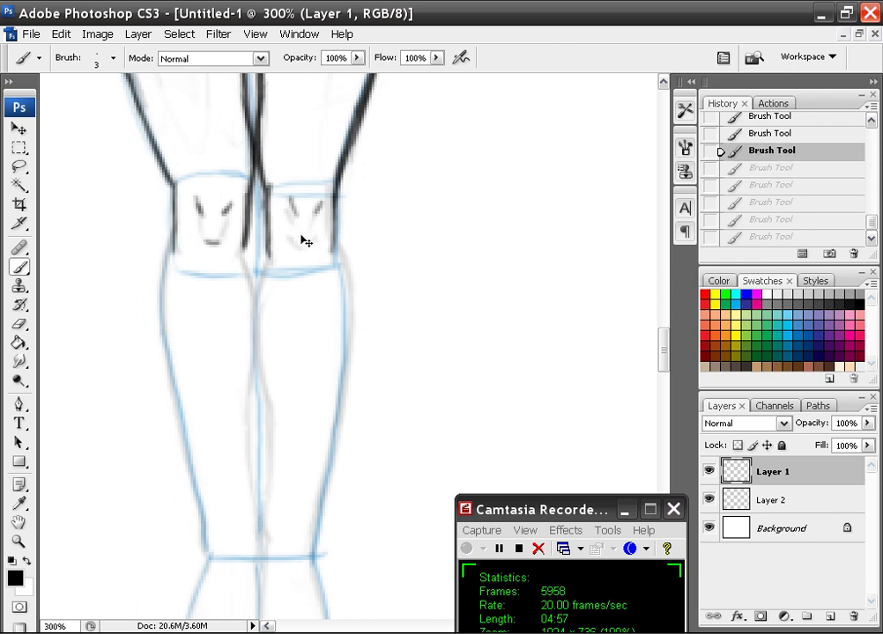
Re-ink the right kneecap with a vertical mark on its inner side and short broken marks on its outer side.
key(ctrl+shift+z)
key(ctrl+shift+z)
key(ctrl+shift+z)
key(ctrl+shift+z)
key(ctrl+shift+z)
key(ctrl+shift+z)
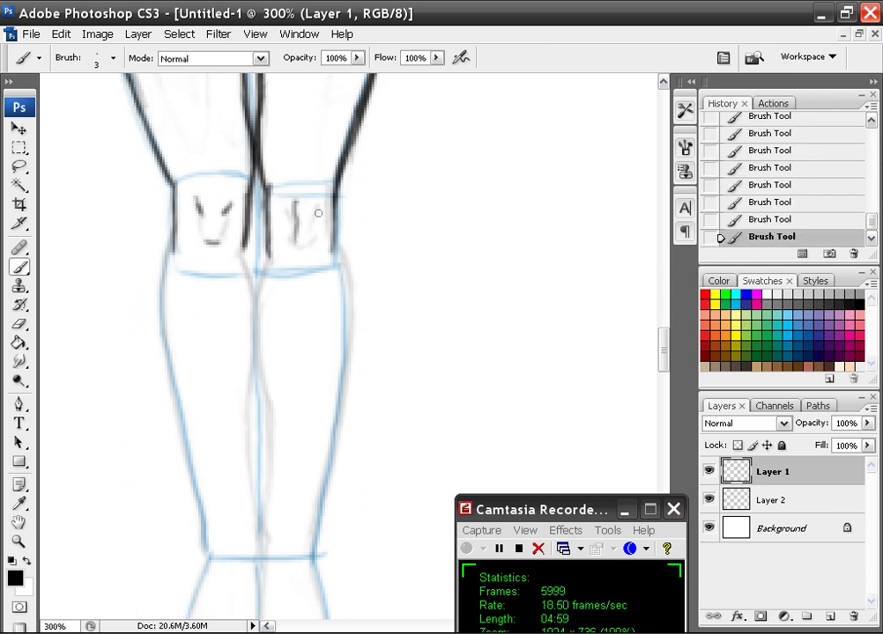
mouse_move(323, 214)
mouse_down()
mouse_move(296, 205)
mouse_move(297, 240)
mouse_up()
drag(322, 235, 319, 245)
Ink the left lower leg's outer calf contour toward the ankle and its inner contour from the knee to mid-calf.
mouse_move(172, 232)
mouse_down()
mouse_move(160, 276)
mouse_move(176, 226)
mouse_move(158, 331)
mouse_up()
drag(160, 274, 171, 382)
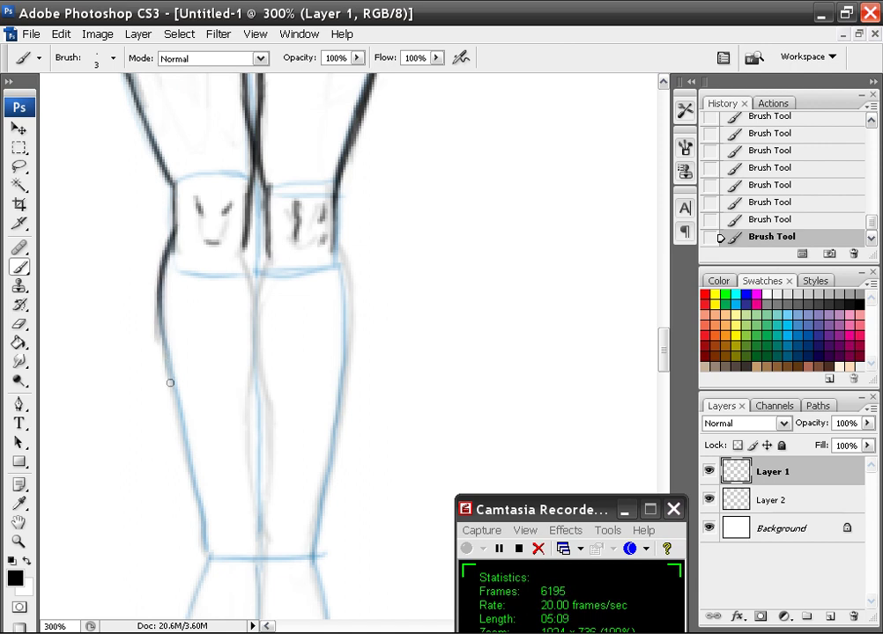
mouse_move(174, 231)
mouse_down()
mouse_move(158, 298)
mouse_move(193, 480)
mouse_up()
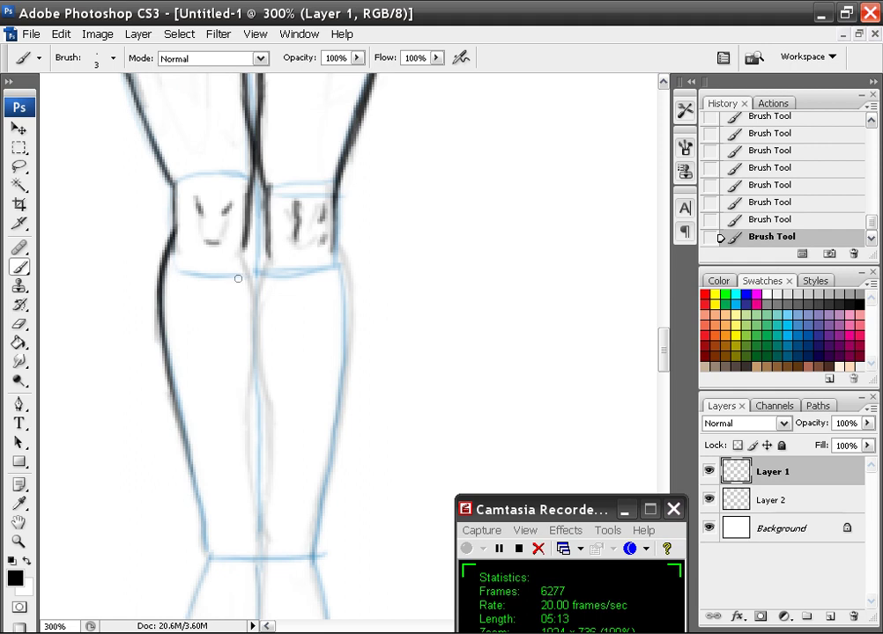
drag(248, 255, 255, 384)
drag(257, 290, 255, 387)
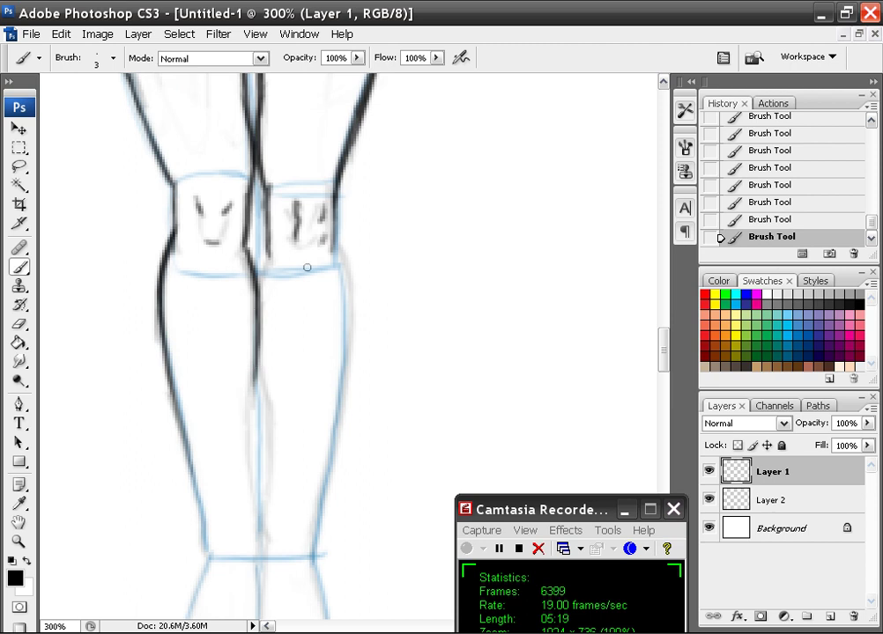
mouse_move(449, 205)
mouse_down()
mouse_move(430, 243)
mouse_move(391, 434)
mouse_up()
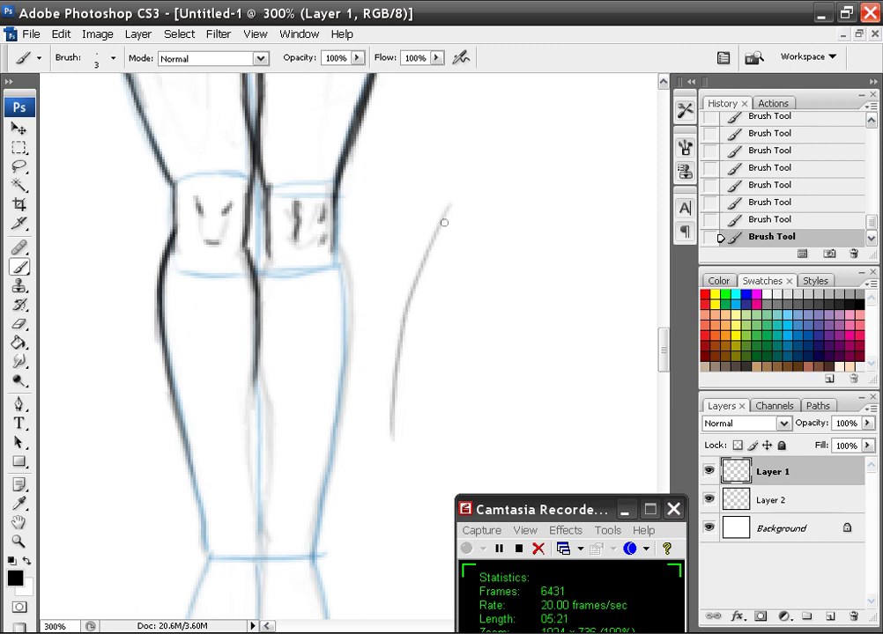
mouse_move(448, 207)
mouse_down()
mouse_move(397, 327)
mouse_move(382, 433)
mouse_up()
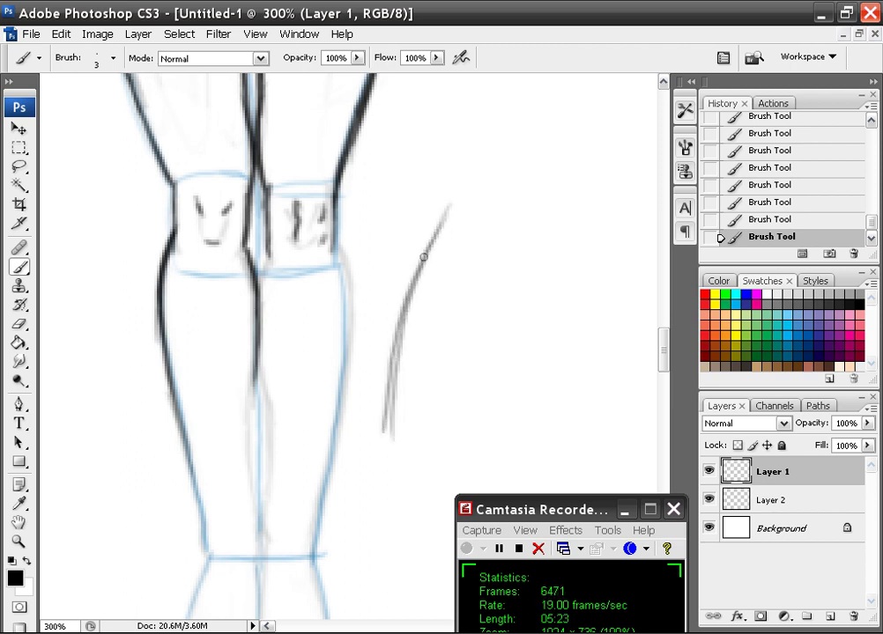
mouse_move(446, 216)
mouse_down()
mouse_move(406, 303)
mouse_move(384, 437)
mouse_up()
key(ctrl+alt+z)
key(ctrl+alt+z)
key(ctrl+alt+z)
key(ctrl+alt+z)
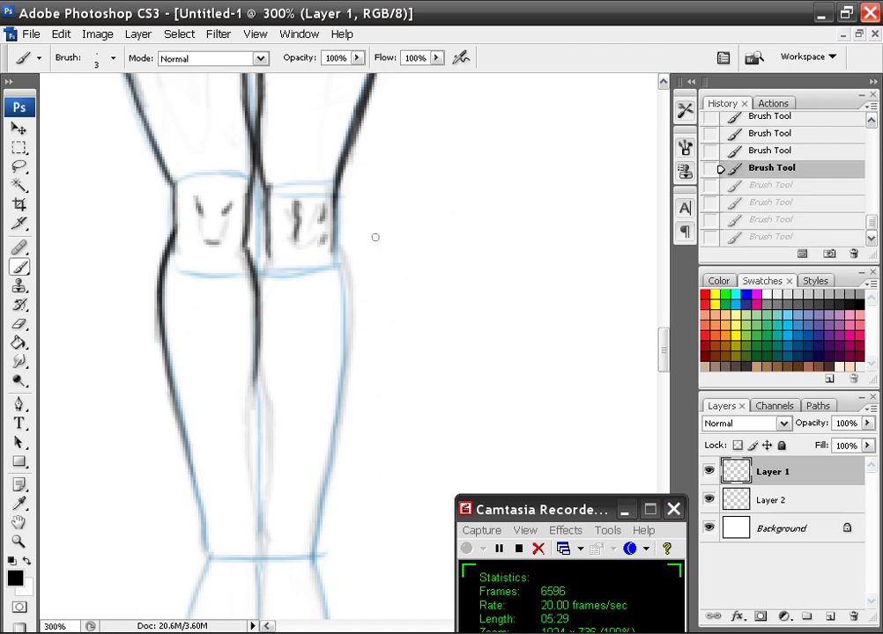
Extend the left lower leg's inner contour from mid-calf down toward the ankle.
key(ctrl+shift+z)
key(ctrl+shift+z)
key(ctrl+shift+z)
key(ctrl+shift+z)
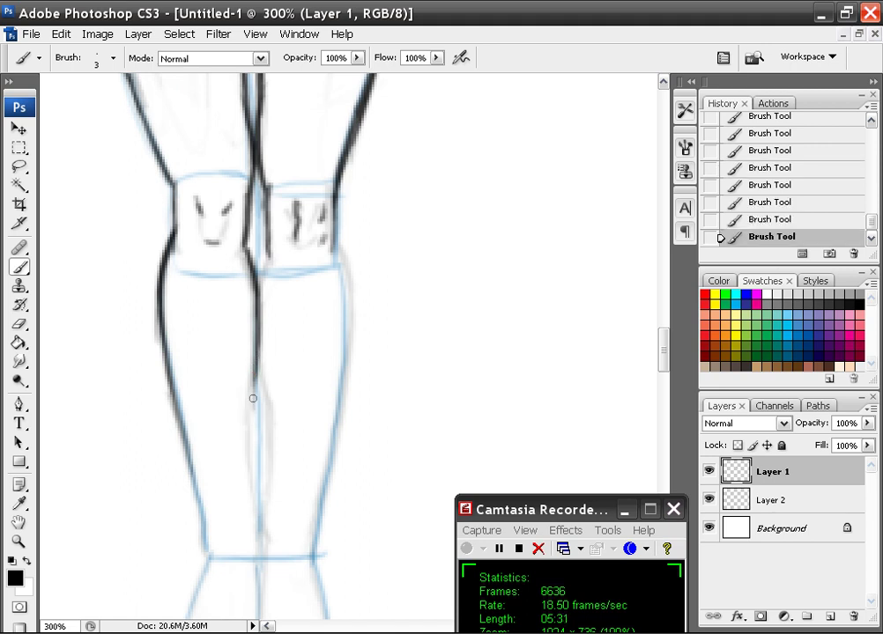
mouse_move(253, 399)
mouse_down()
mouse_move(256, 365)
mouse_move(253, 510)
mouse_move(261, 307)
mouse_up()
mouse_move(248, 128)
mouse_down()
mouse_move(238, 262)
mouse_move(193, 122)
mouse_move(199, 309)
mouse_move(200, 290)
mouse_up()
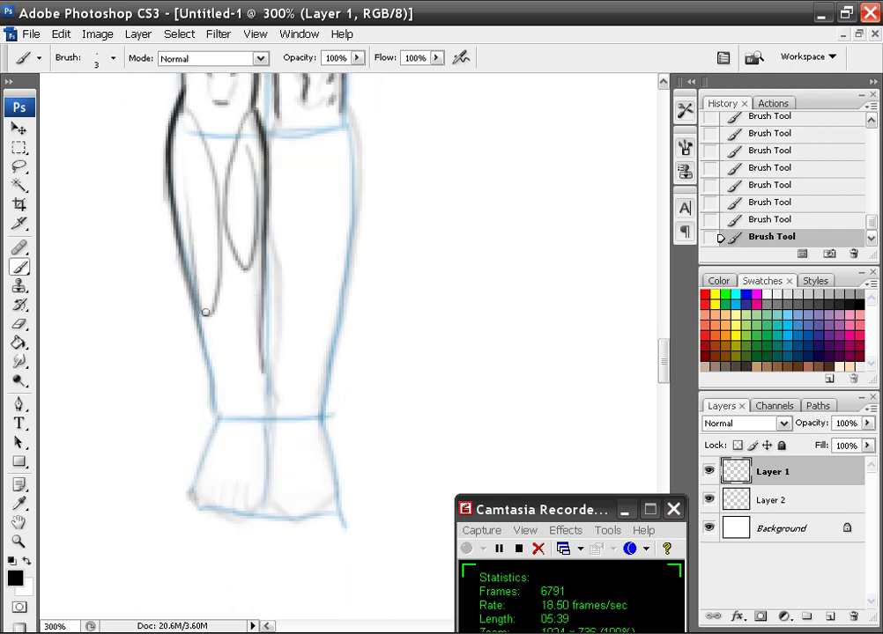
key(ctrl+alt+z)
key(ctrl+alt+z)
click(246, 334)
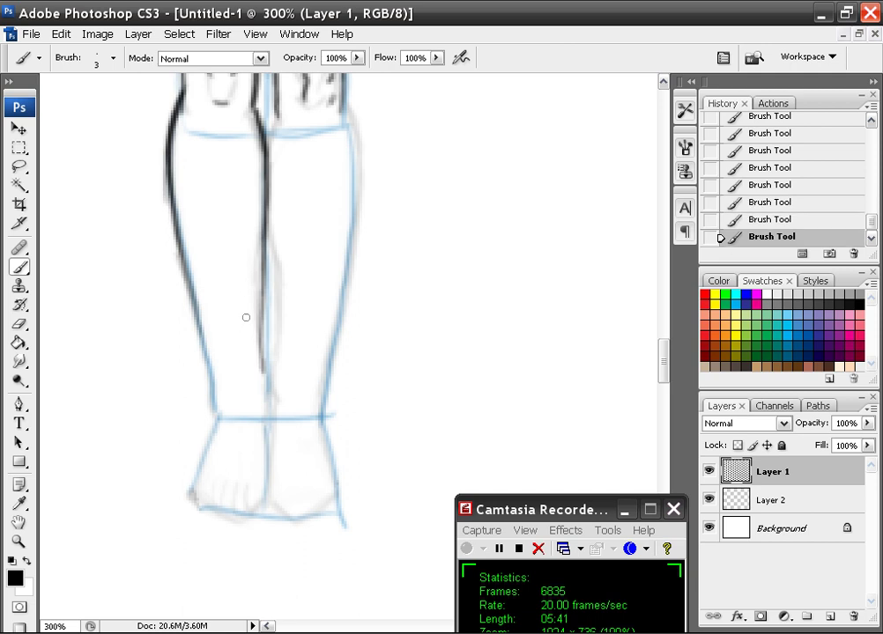
Ink both contours of the left lower leg down to the ankle, with small dark ankle-bone marks on each side.
drag(198, 318, 215, 390)
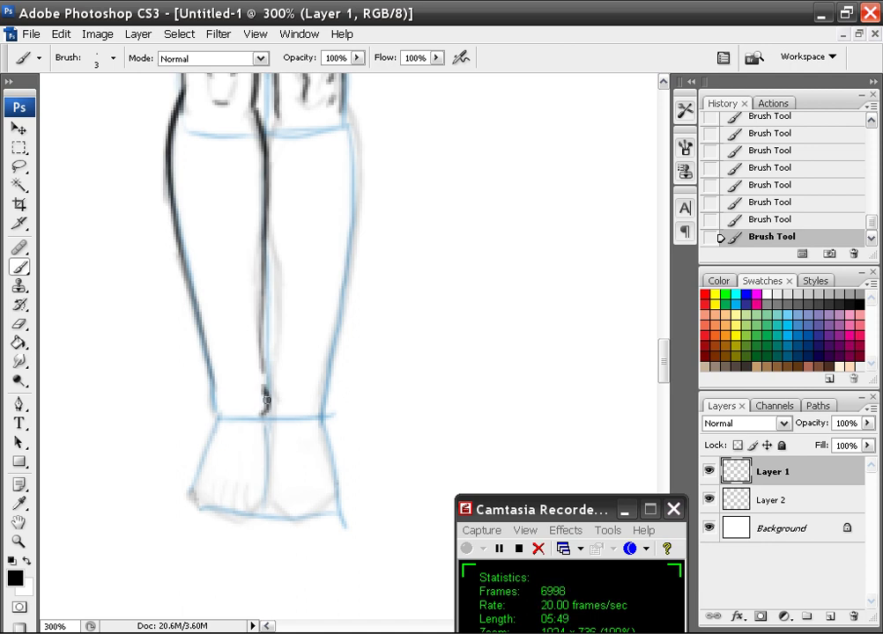
mouse_move(265, 393)
mouse_down()
mouse_move(260, 306)
mouse_move(263, 357)
mouse_up()
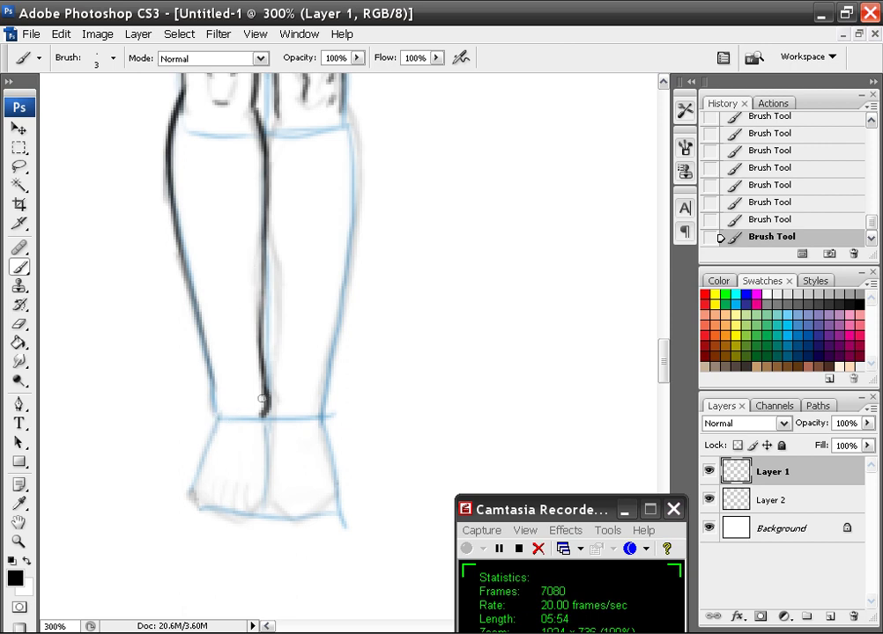
key(ctrl+z)
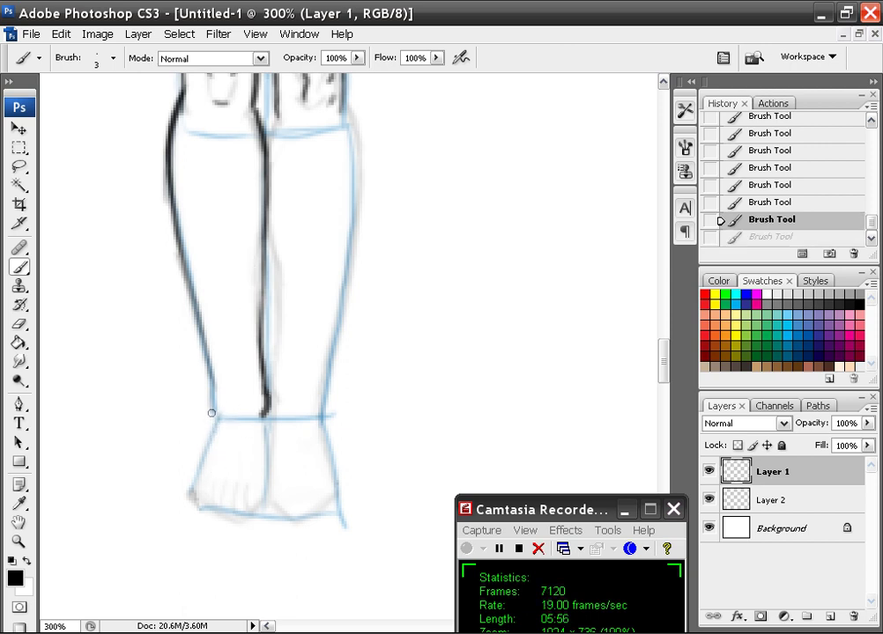
click(211, 414)
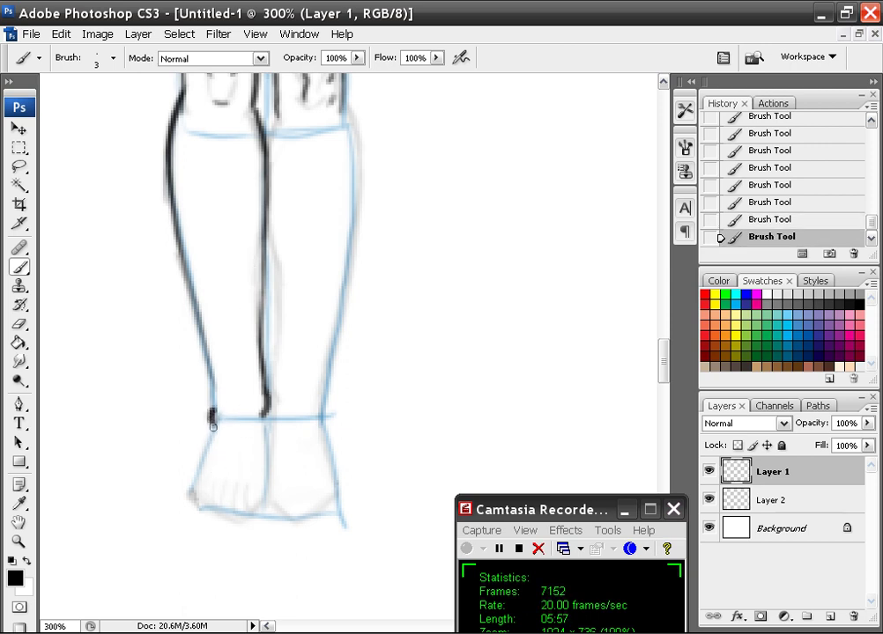
drag(213, 426, 202, 311)
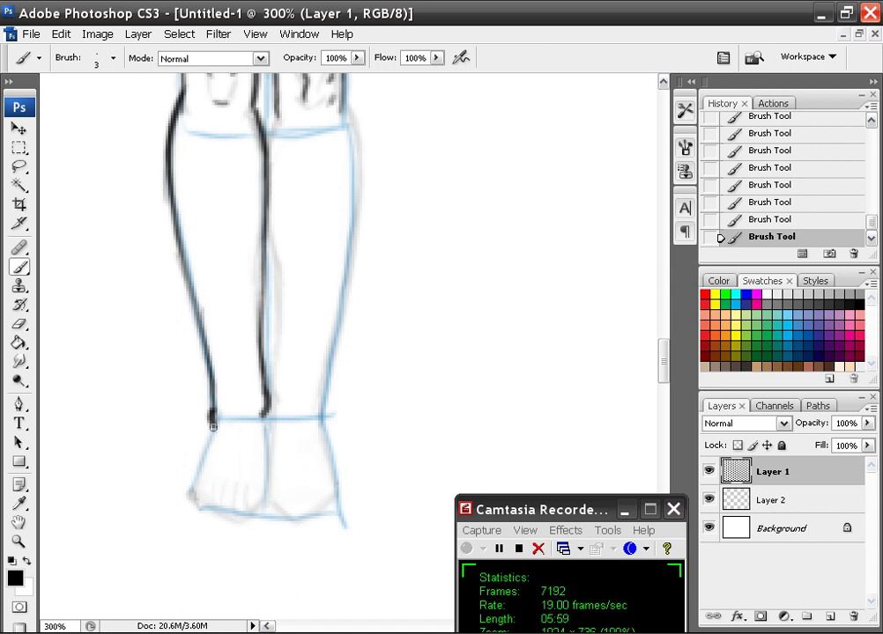
Ink the left foot's outline from the ankle to the toes and add short lines separating the toes.
drag(212, 426, 192, 490)
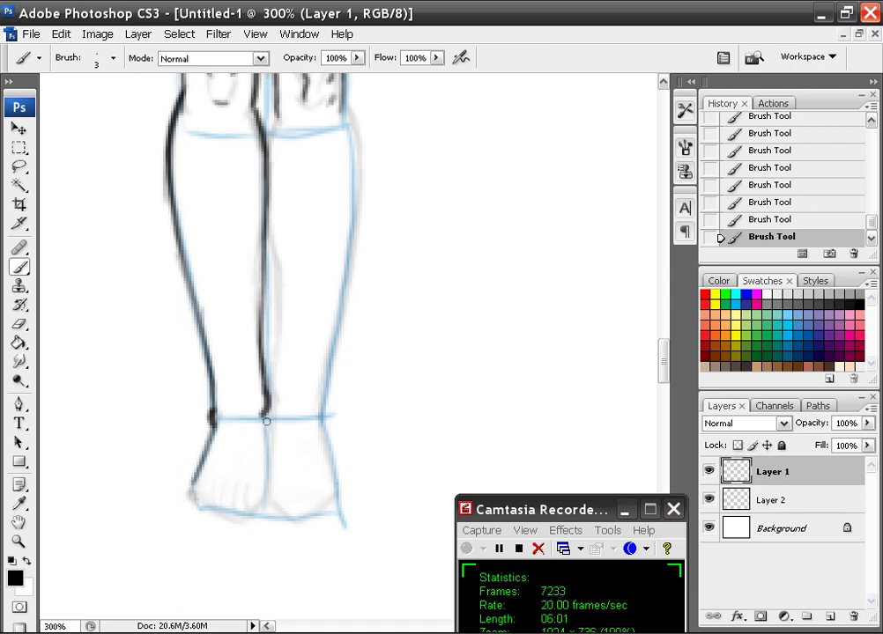
mouse_move(266, 422)
mouse_down()
mouse_move(261, 499)
mouse_move(261, 492)
mouse_move(233, 520)
mouse_move(259, 494)
mouse_move(197, 496)
mouse_move(191, 488)
mouse_move(245, 507)
mouse_move(195, 493)
mouse_up()
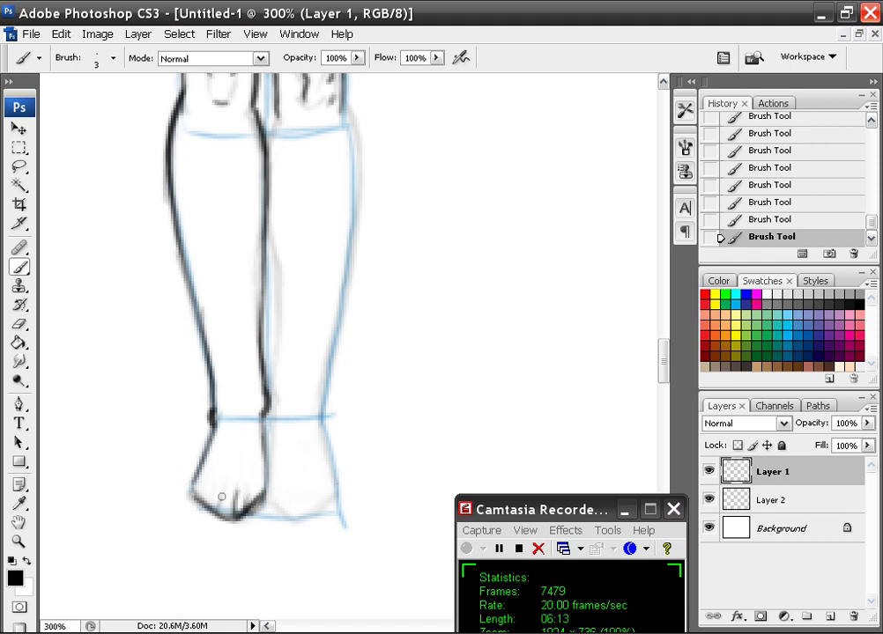
drag(223, 497, 223, 510)
Ink the right leg's ankle-bone marks and its inner contour from the knee down to the ankle.
mouse_move(279, 400)
mouse_down()
mouse_move(268, 415)
mouse_move(321, 425)
mouse_up()
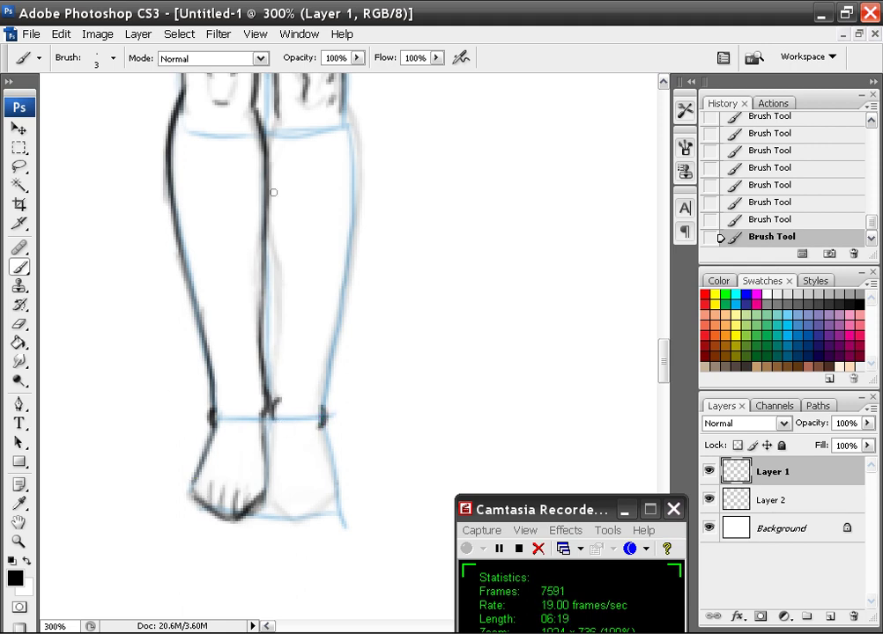
mouse_move(277, 117)
mouse_down()
mouse_move(265, 149)
mouse_move(265, 208)
mouse_up()
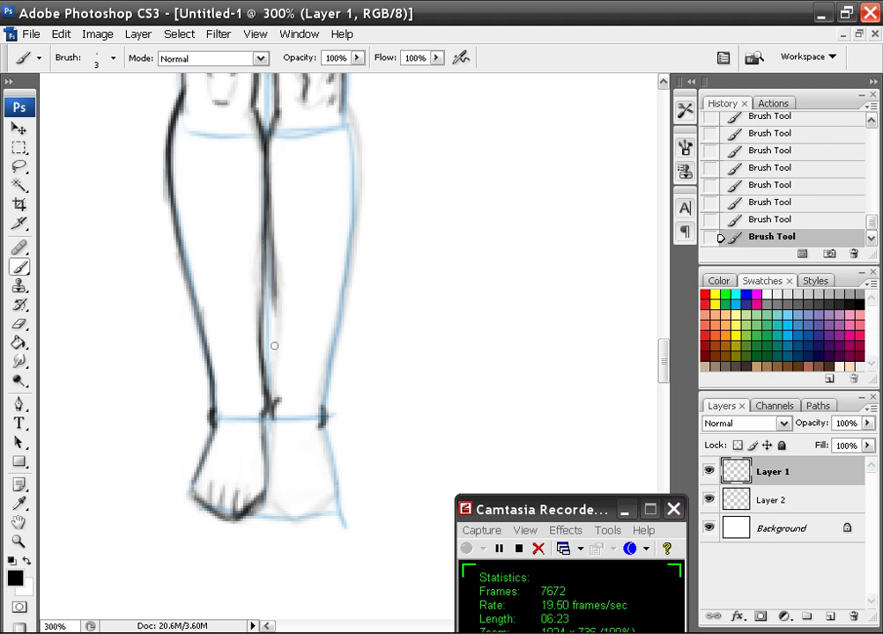
drag(274, 346, 277, 383)
drag(277, 319, 278, 381)
drag(277, 284, 278, 343)
drag(275, 251, 278, 308)
Ink the right lower leg's outer calf contour from the knee to the ankle, undoing the first attempt.
drag(352, 211, 283, 305)
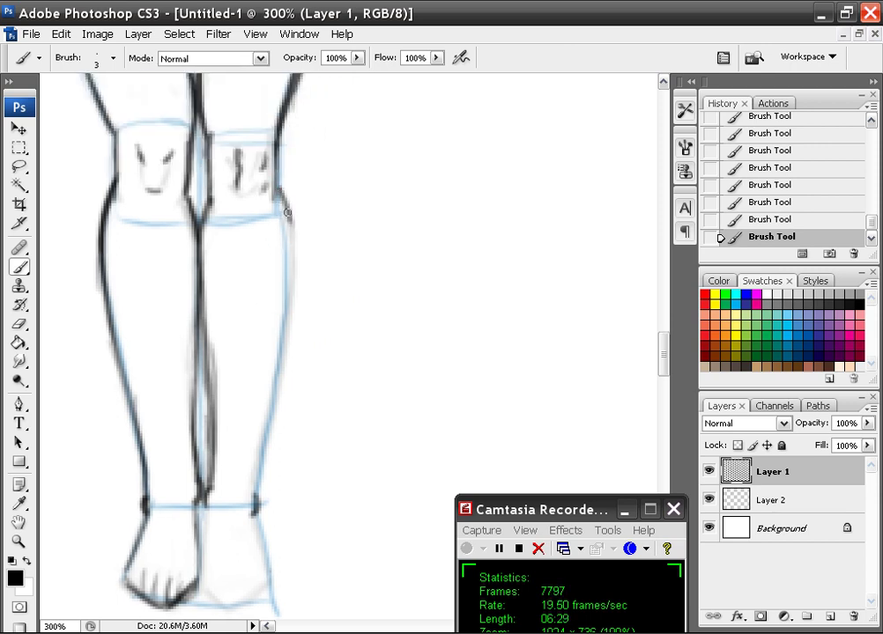
key(ctrl+alt+z)
key(ctrl+alt+z)
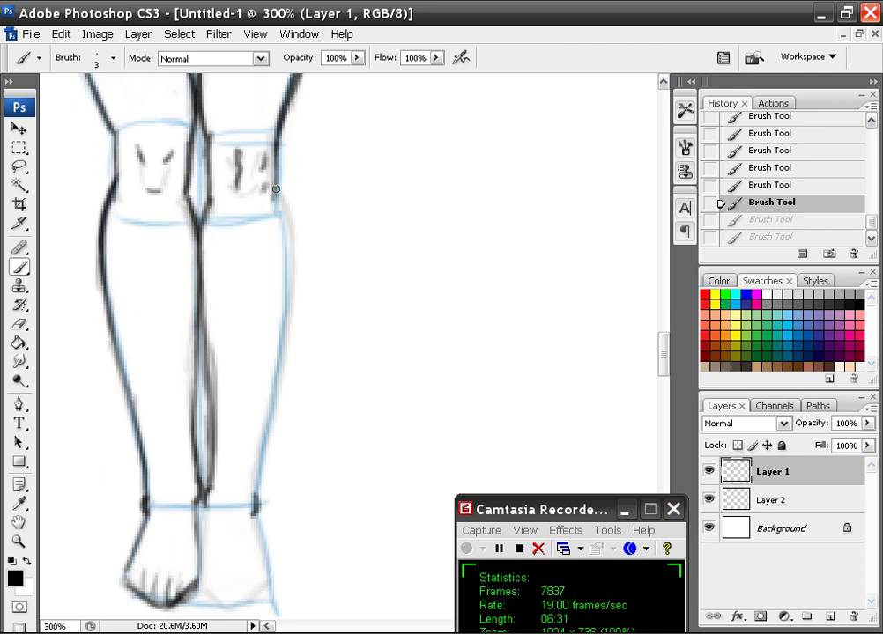
mouse_move(283, 206)
mouse_down()
mouse_move(290, 327)
mouse_move(273, 368)
mouse_move(256, 485)
mouse_up()
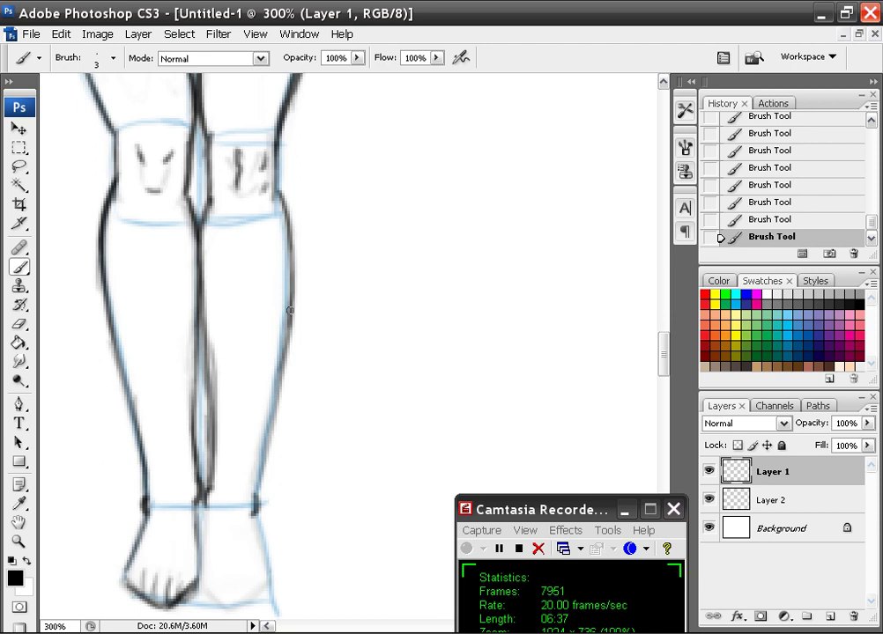
mouse_move(290, 313)
mouse_down()
mouse_move(254, 489)
mouse_move(271, 436)
mouse_up()
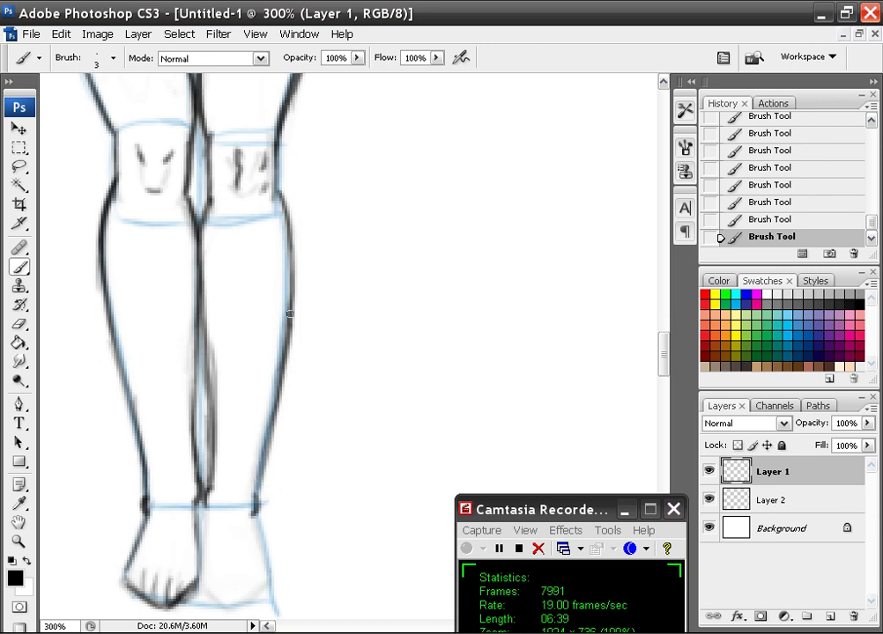
Sketch light practice curves in the empty space beside the right leg, undoing all but the first.
drag(255, 342, 268, 378)
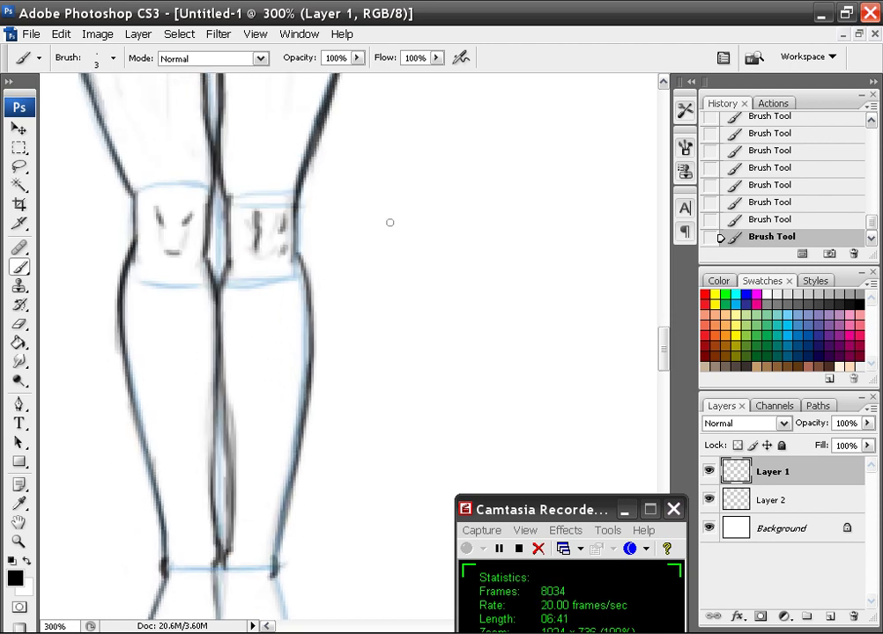
mouse_move(416, 152)
mouse_down()
mouse_move(358, 291)
mouse_move(359, 437)
mouse_move(392, 244)
mouse_move(381, 402)
mouse_up()
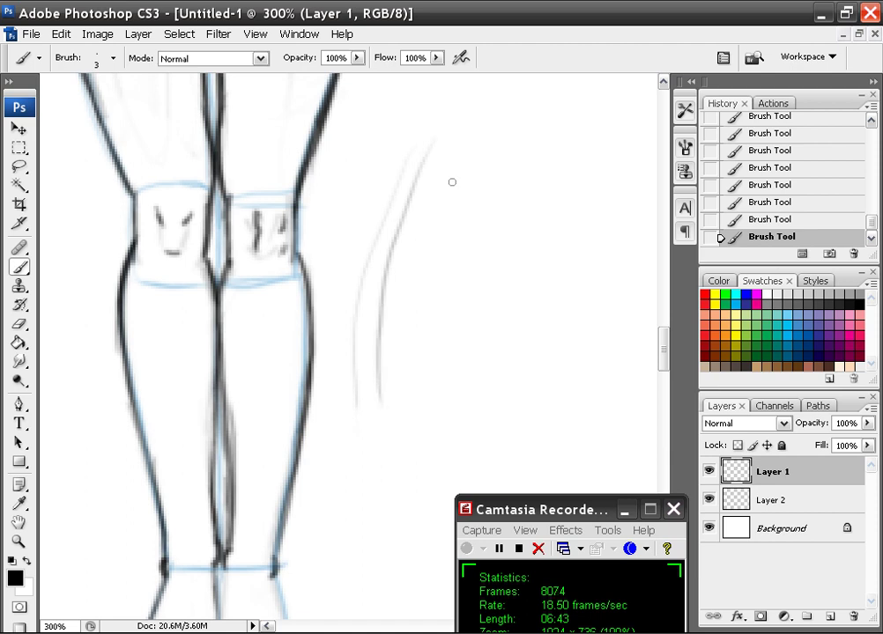
key(ctrl+z)
key(ctrl+z)
key(ctrl+z)
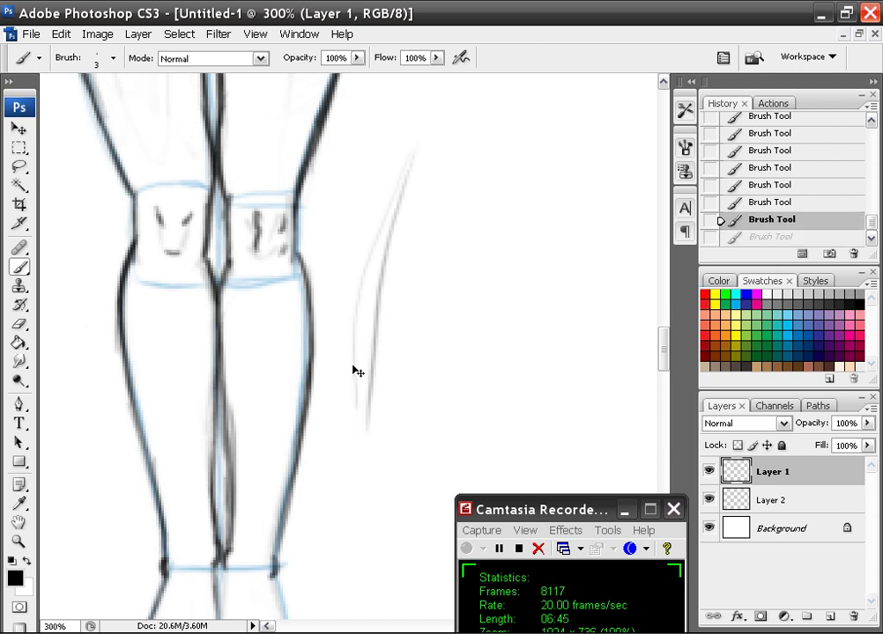
right_click(380, 255)
click(410, 407)
click(410, 189)
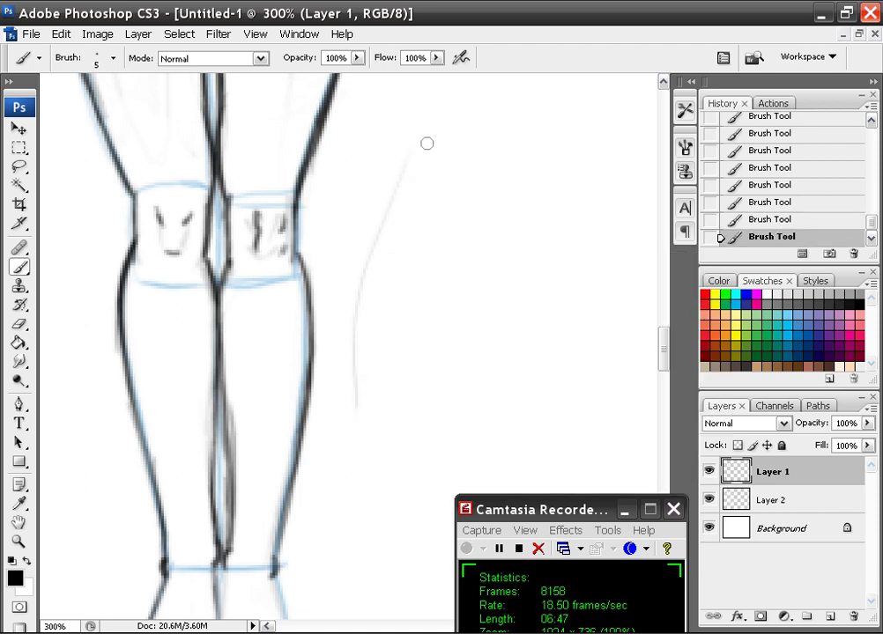
drag(430, 143, 369, 390)
drag(437, 150, 370, 392)
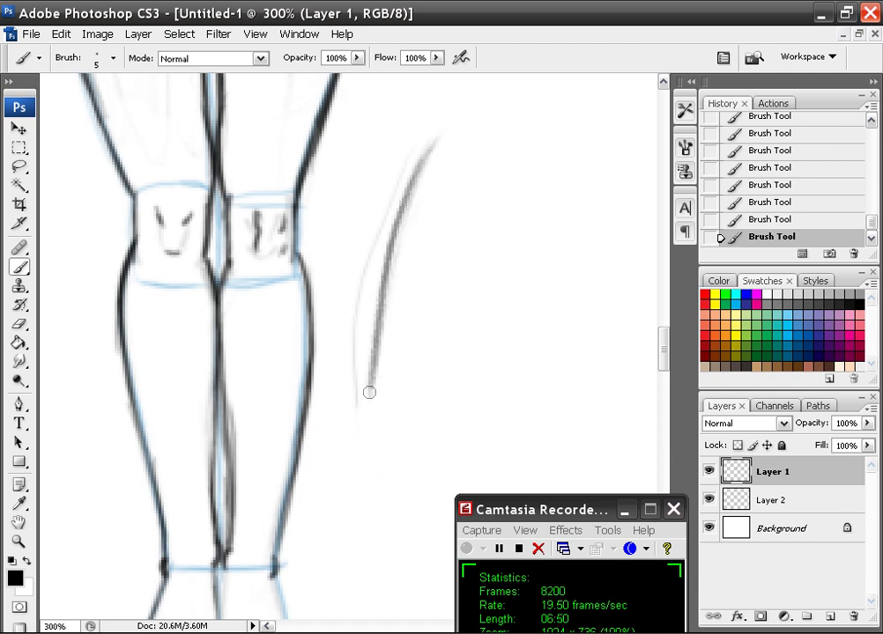
key(ctrl+alt+z)
key(ctrl+alt+z)
mouse_move(453, 128)
mouse_down()
mouse_move(392, 264)
mouse_move(390, 329)
mouse_move(337, 476)
mouse_up()
key(ctrl+alt+z)
drag(438, 169, 366, 407)
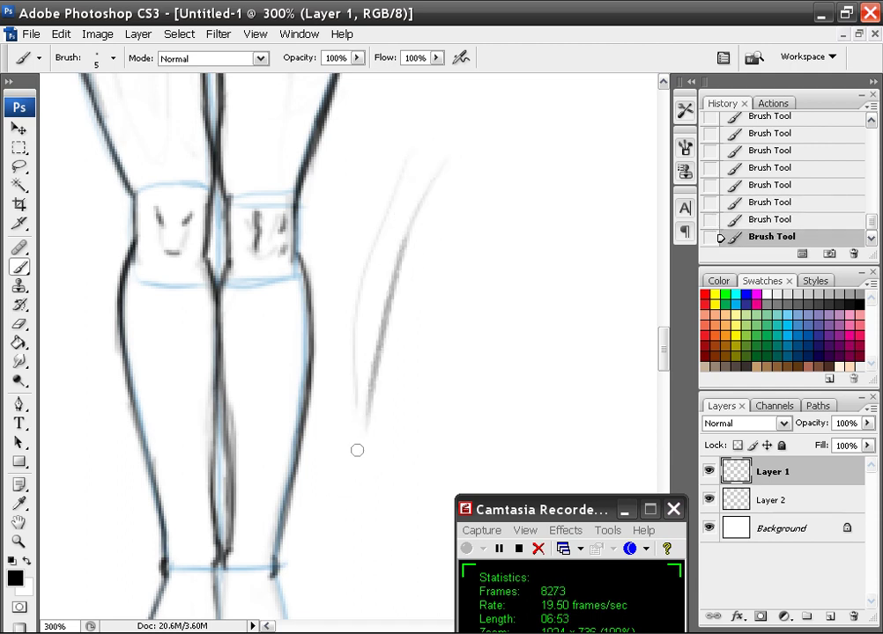
key(ctrl+alt+z)
drag(445, 157, 336, 488)
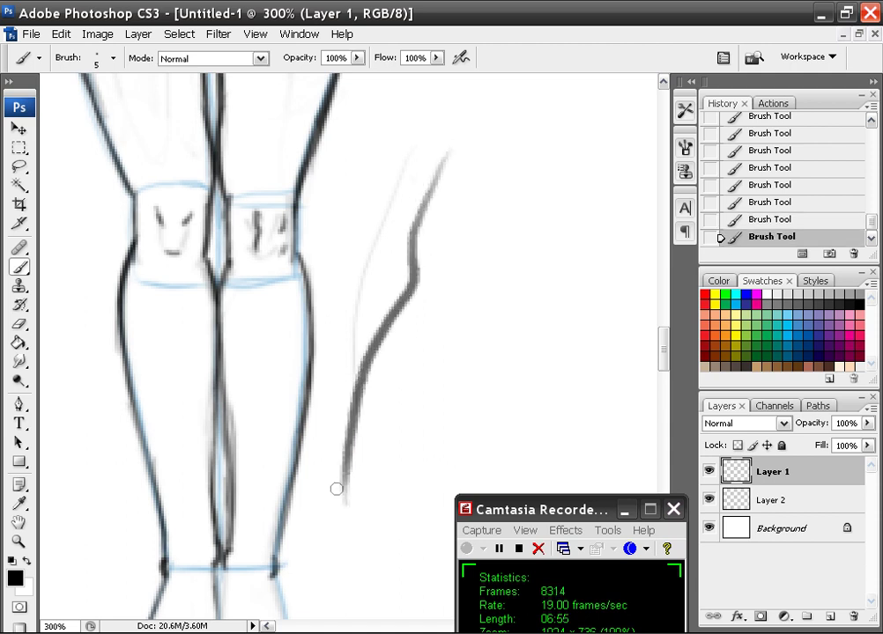
key(ctrl+alt+z)
mouse_move(415, 183)
mouse_down()
mouse_move(377, 318)
mouse_move(345, 489)
mouse_up()
key(ctrl+alt+z)
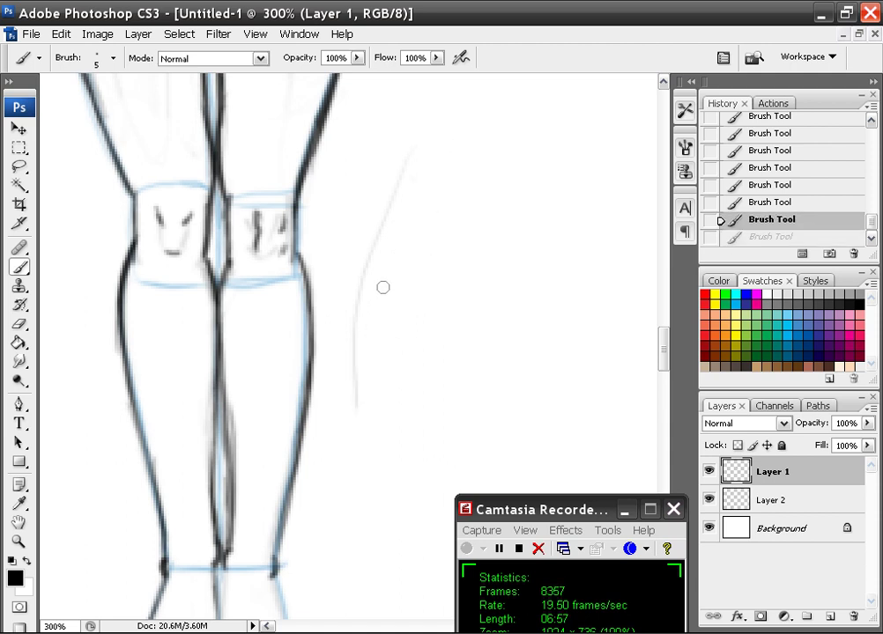
right_click(400, 263)
click(458, 427)
click(440, 243)
mouse_move(443, 150)
mouse_down()
mouse_move(360, 389)
mouse_move(346, 484)
mouse_up()
key(ctrl+alt+z)
key(super)
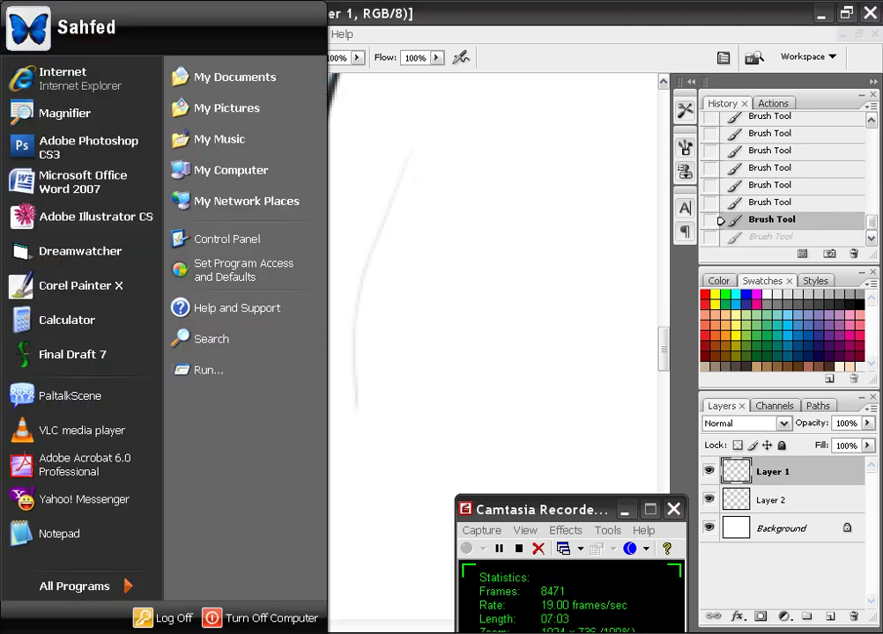
click(79, 587)
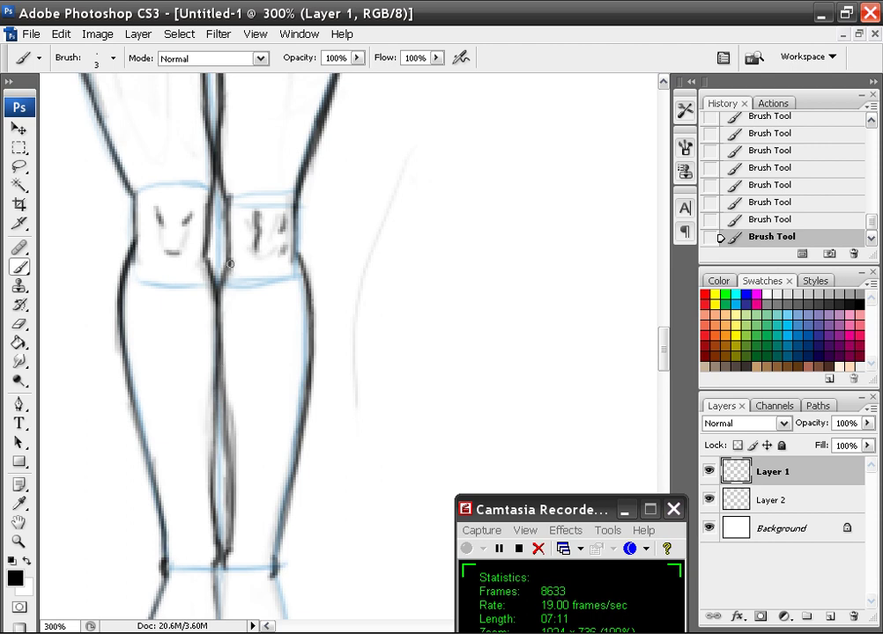
Darken the inner contours of both lower legs from the knees toward the ankles and the left calf's outer edge.
drag(228, 270, 223, 403)
drag(221, 338, 233, 451)
drag(225, 396, 231, 481)
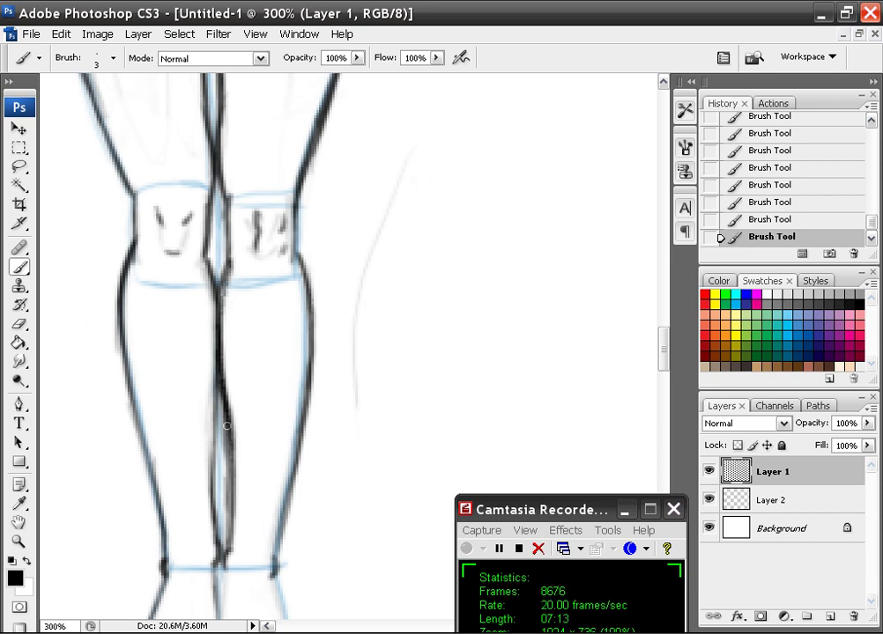
drag(228, 439, 232, 537)
drag(216, 387, 211, 476)
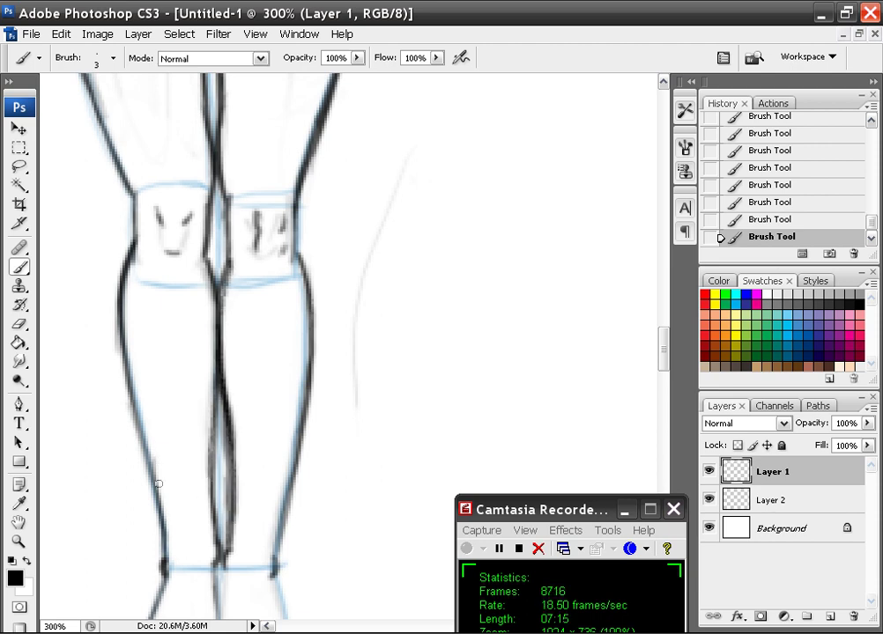
drag(136, 396, 158, 480)
Undo a test stroke beside the right leg and ink the right foot's inner edge below the ankle.
drag(401, 241, 372, 392)
key(ctrl+z)
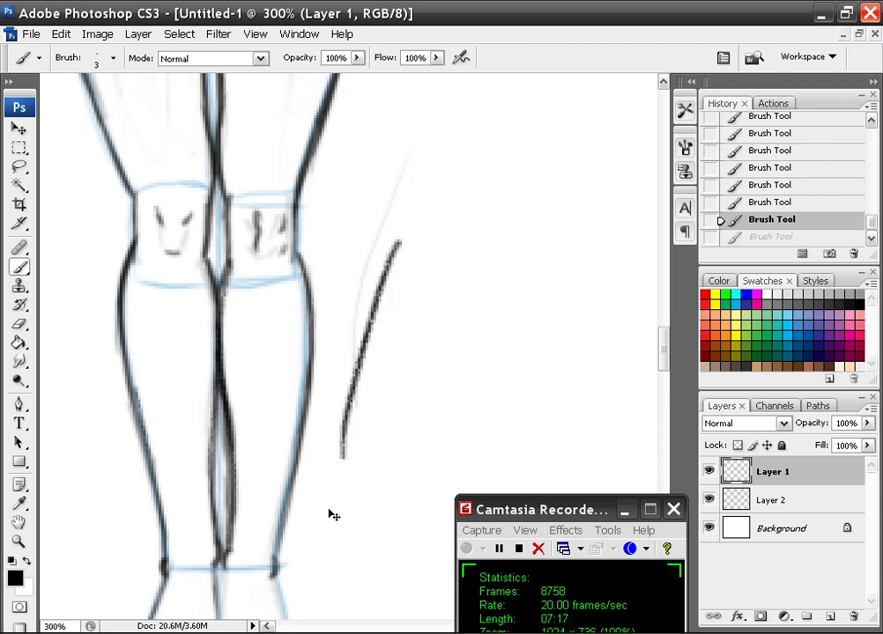
mouse_move(329, 448)
mouse_down()
mouse_move(319, 425)
mouse_move(313, 220)
mouse_up()
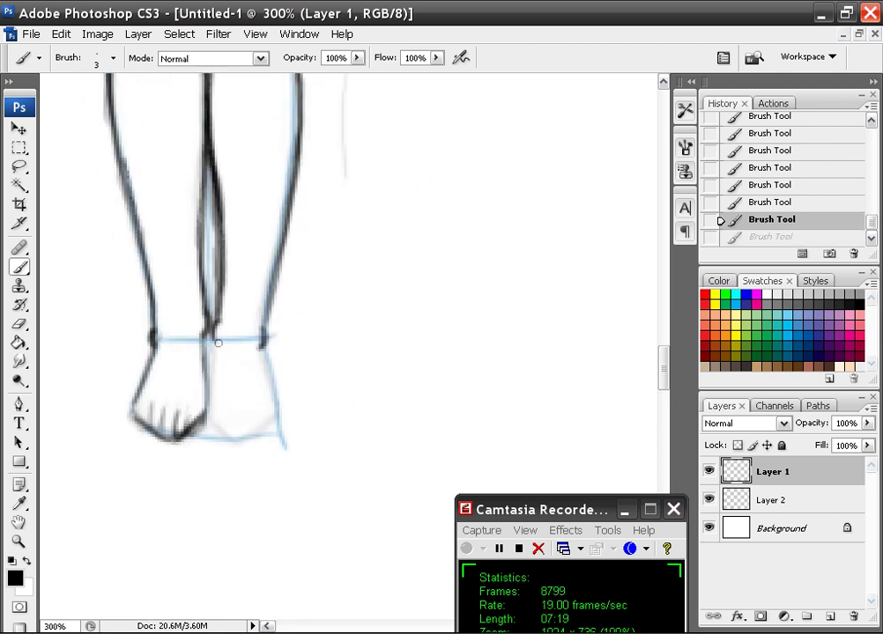
drag(219, 341, 214, 389)
click(682, 150)
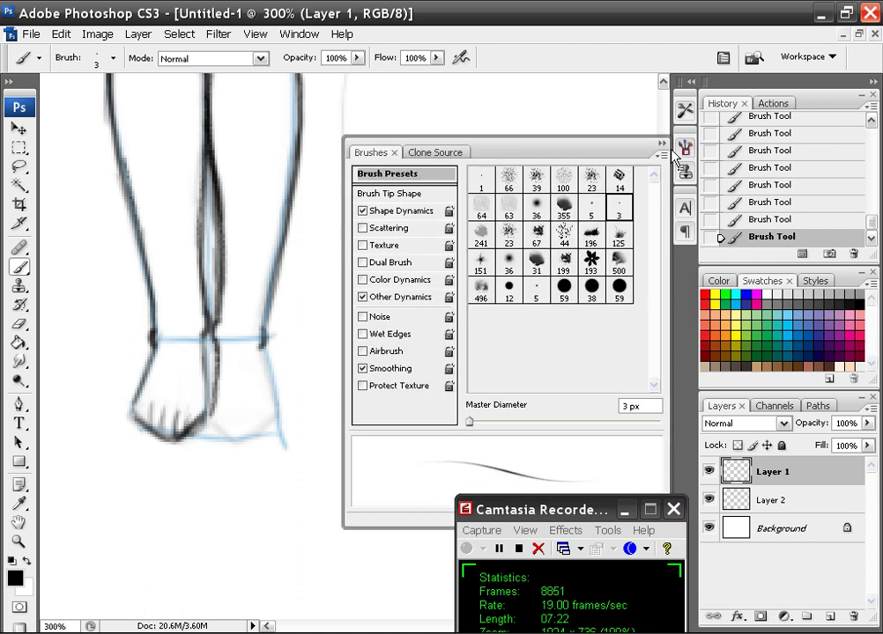
click(332, 319)
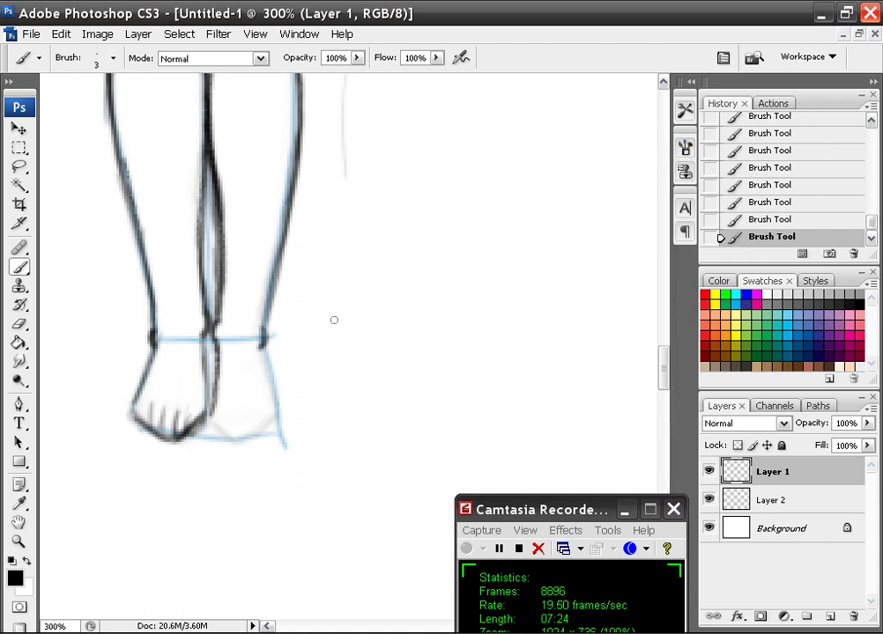
mouse_move(350, 276)
mouse_down()
mouse_move(390, 169)
mouse_move(341, 335)
mouse_move(333, 398)
mouse_up()
key(ctrl+z)
key(ctrl+z)
mouse_move(380, 218)
mouse_down()
mouse_move(357, 270)
mouse_move(354, 414)
mouse_up()
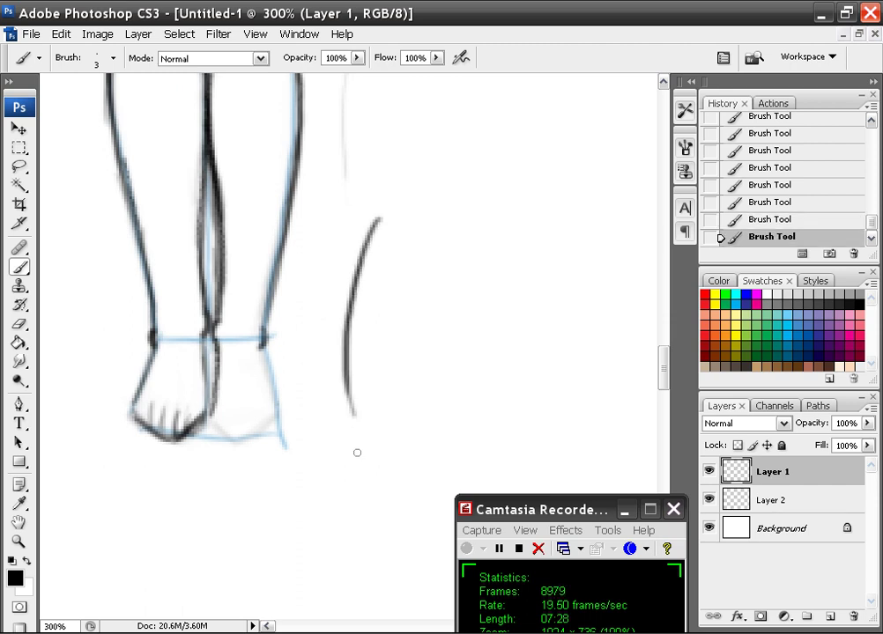
key(ctrl+z)
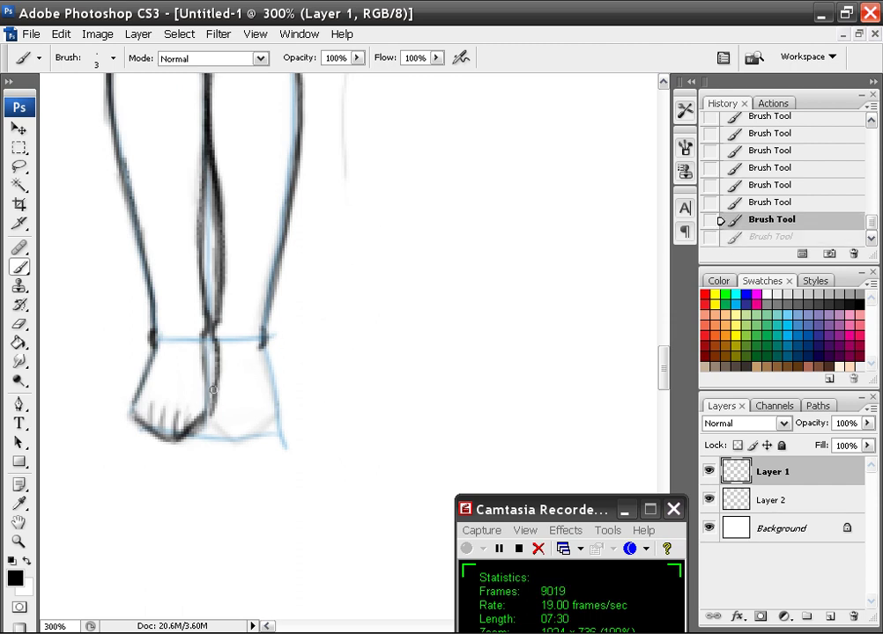
Ink the right foot's outline along the inner edge, around the toe end and up the outer side to the ankle.
drag(214, 390, 212, 409)
mouse_move(205, 351)
mouse_down()
mouse_move(214, 405)
mouse_move(236, 443)
mouse_up()
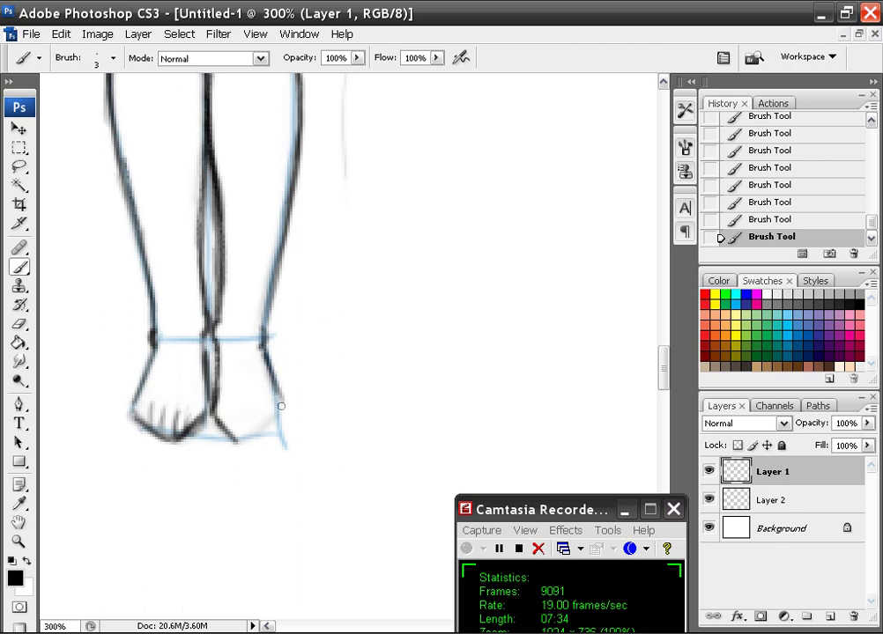
mouse_move(282, 406)
mouse_down()
mouse_move(255, 441)
mouse_move(235, 441)
mouse_up()
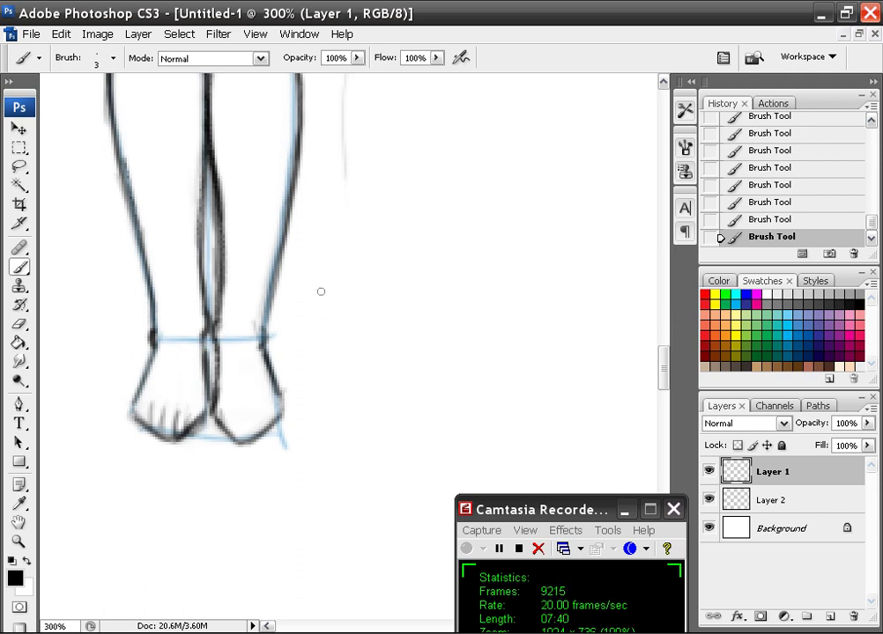
Hide Layer 2 with the blue guide sketch so only the inked figure shows.
key(ctrl+minus)
key(ctrl+minus)
drag(333, 154, 279, 354)
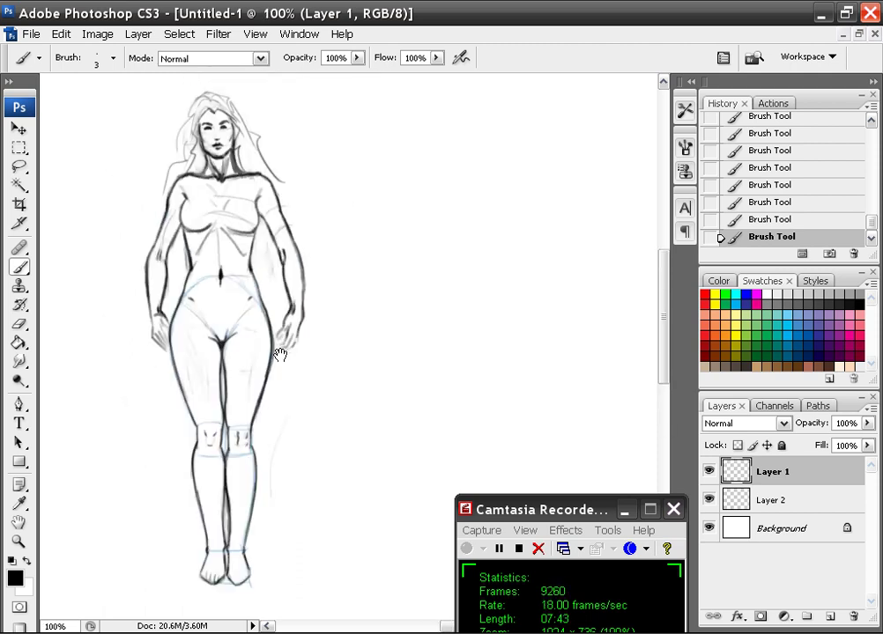
click(708, 499)
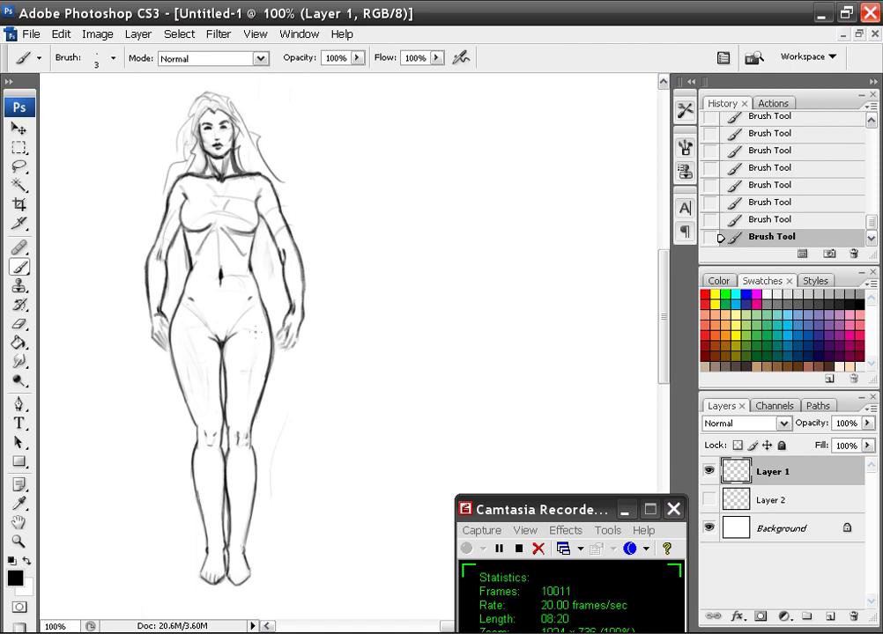
Switch to VLC media player and close it, and undo a test stroke made beside the figure in Photoshop.
key(alt+Tab)
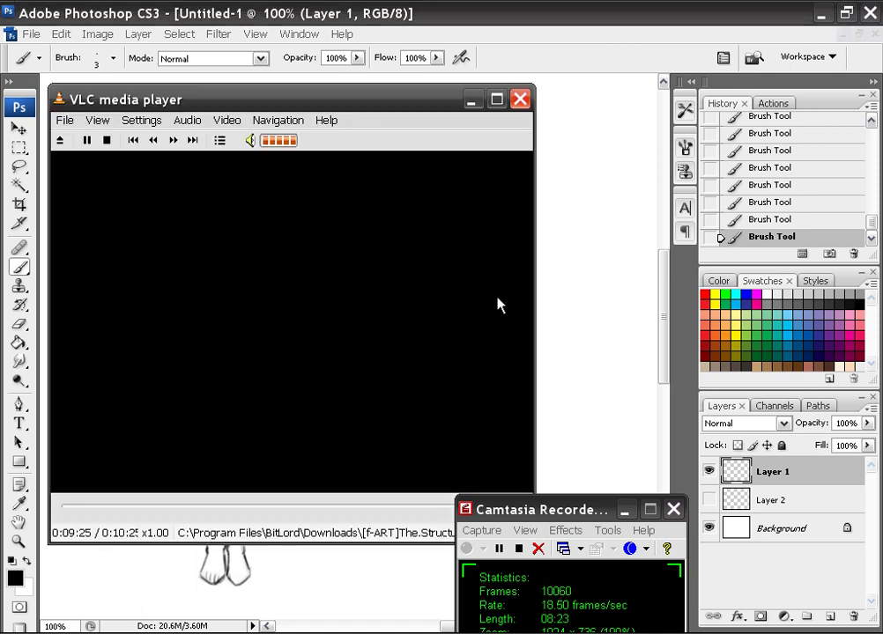
click(521, 102)
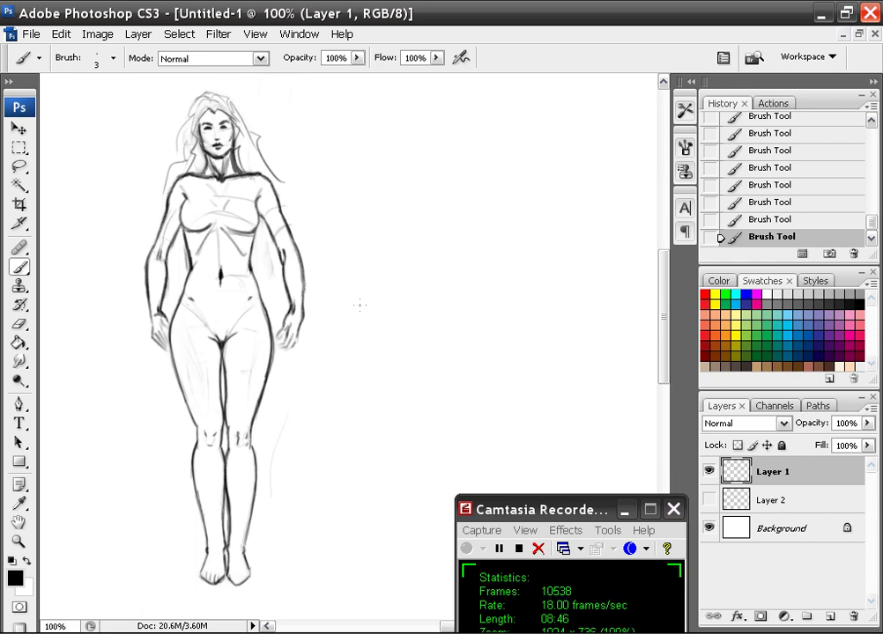
drag(405, 209, 346, 411)
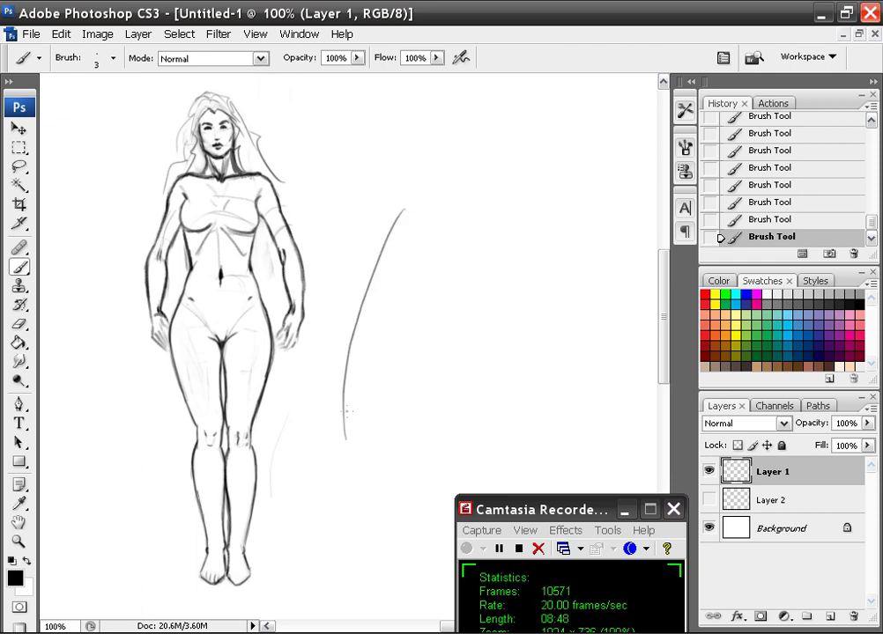
key(ctrl+z)
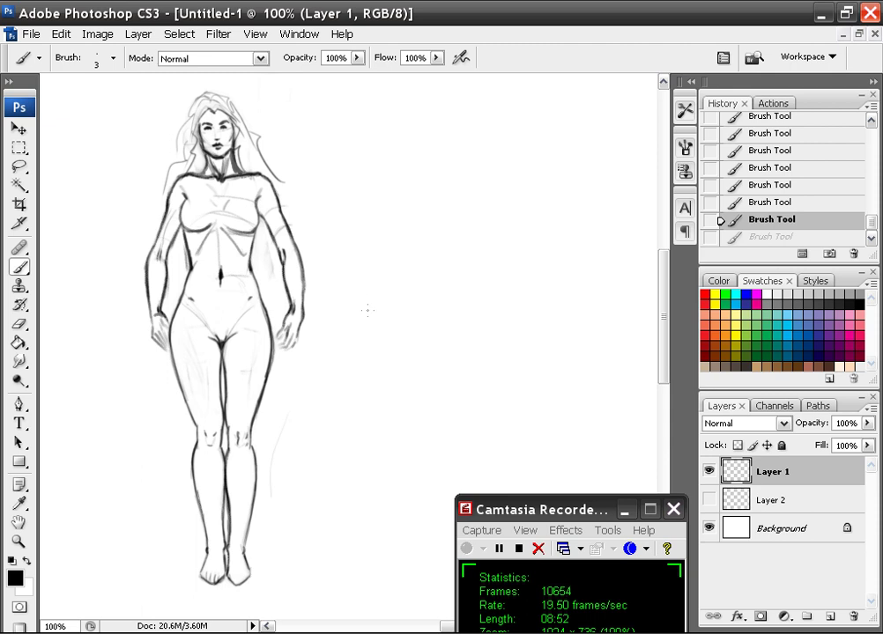
Sketch light contour curves across the ankles and above the toes on both feet.
key(space)
drag(366, 339, 365, 308)
key(ctrl+plus)
key(ctrl+plus)
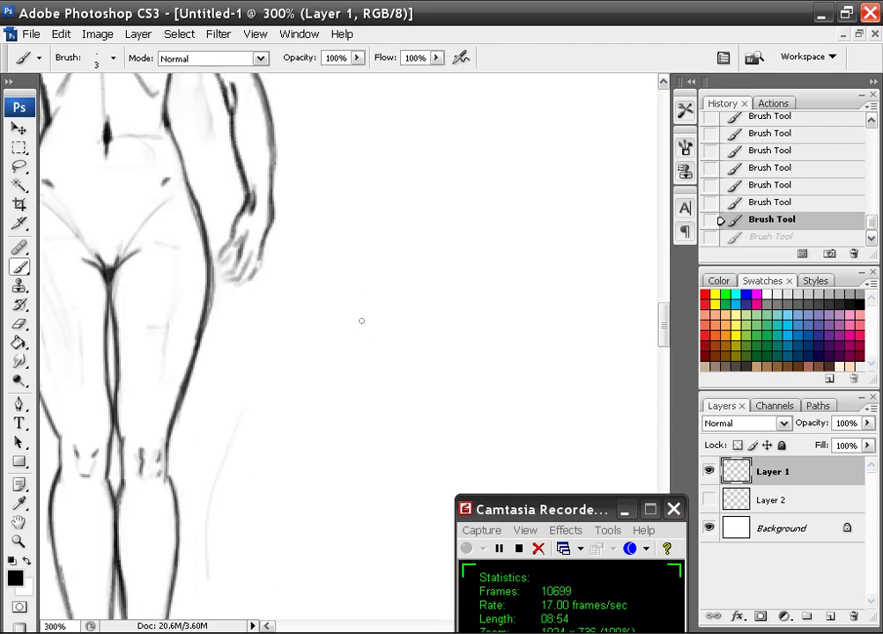
key(space)
drag(293, 415, 359, 304)
mouse_move(321, 365)
mouse_down()
mouse_move(359, 304)
mouse_move(328, 344)
mouse_move(349, 220)
mouse_up()
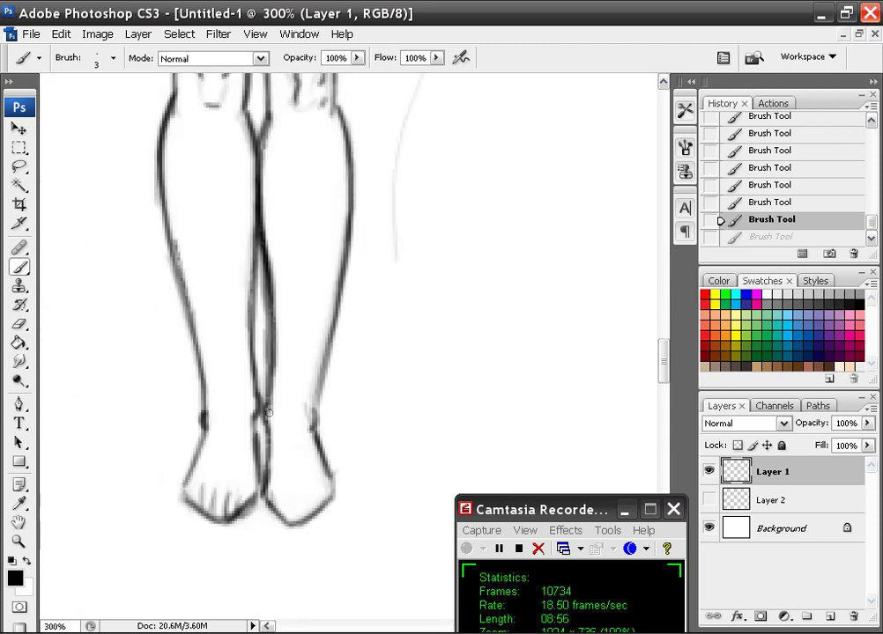
mouse_move(250, 423)
mouse_down()
mouse_move(216, 424)
mouse_move(263, 408)
mouse_move(311, 426)
mouse_move(281, 423)
mouse_up()
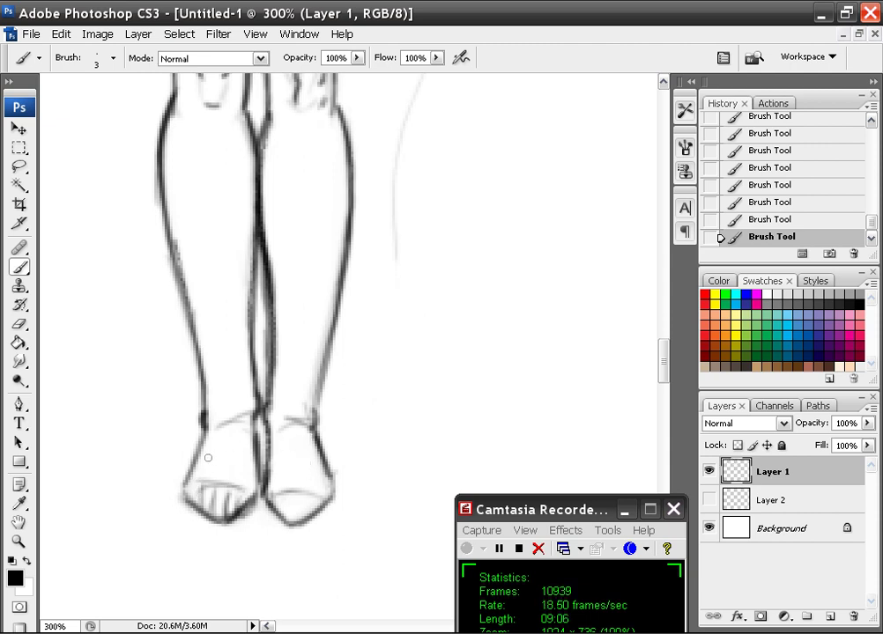
Sketch light curves across both upper calves and long shin lines from below the knees toward the ankles.
scroll(306, 344, up, 3)
drag(174, 317, 274, 323)
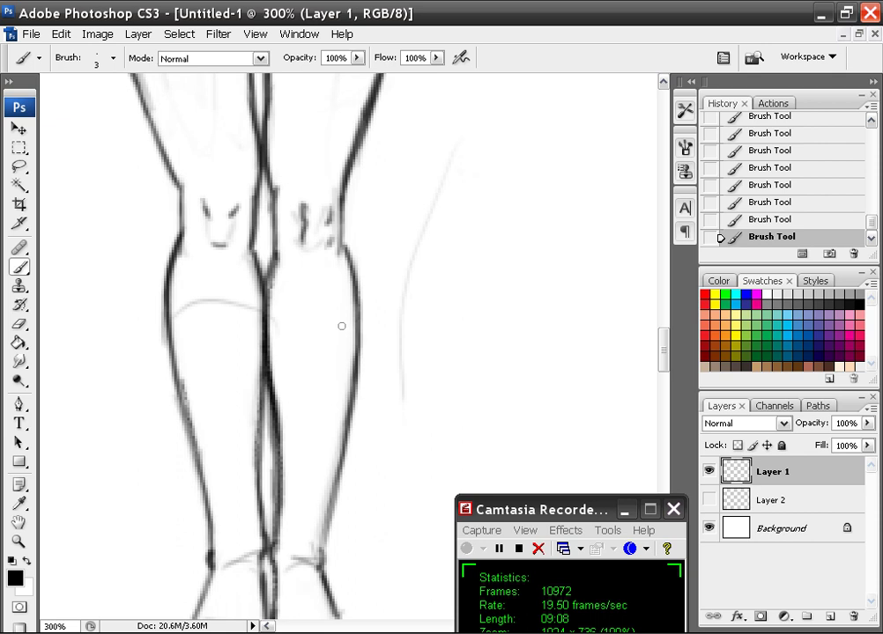
mouse_move(350, 321)
mouse_down()
mouse_move(308, 302)
mouse_move(267, 348)
mouse_move(293, 376)
mouse_up()
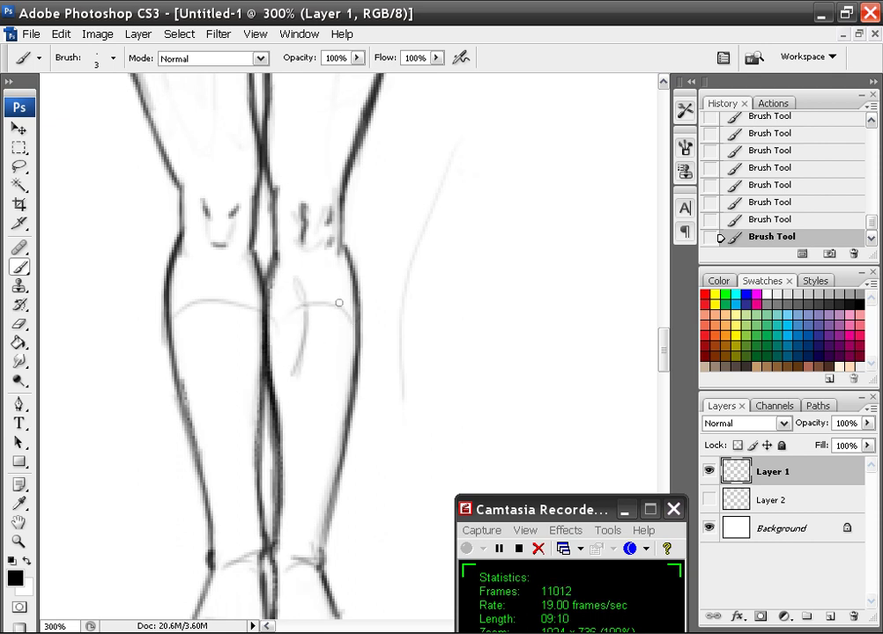
mouse_move(312, 285)
mouse_down()
mouse_move(314, 322)
mouse_move(316, 292)
mouse_move(321, 318)
mouse_move(315, 437)
mouse_move(299, 513)
mouse_up()
mouse_move(213, 256)
mouse_down()
mouse_move(215, 465)
mouse_move(225, 522)
mouse_up()
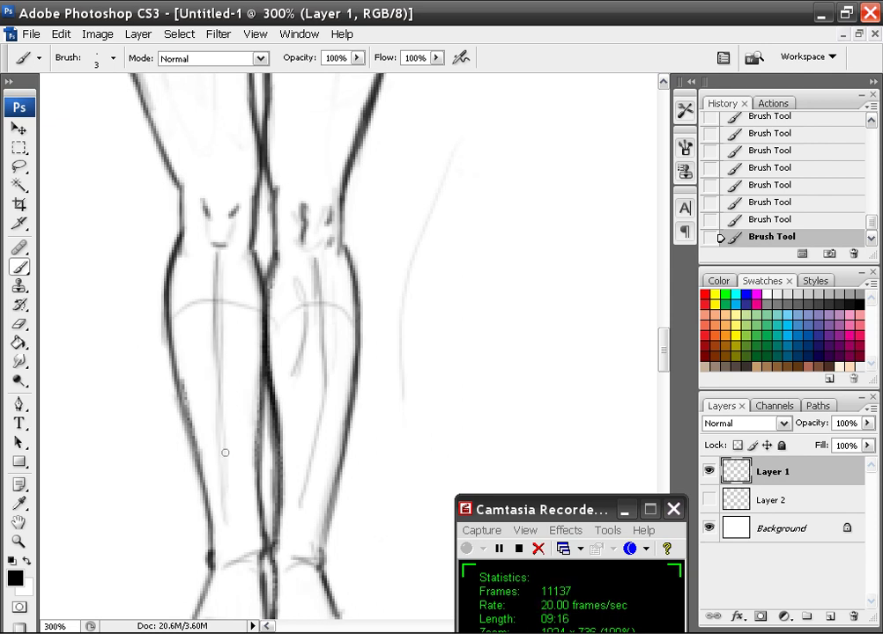
drag(204, 260, 220, 411)
key(ctrl+minus)
key(ctrl+minus)
key(ctrl+minus)
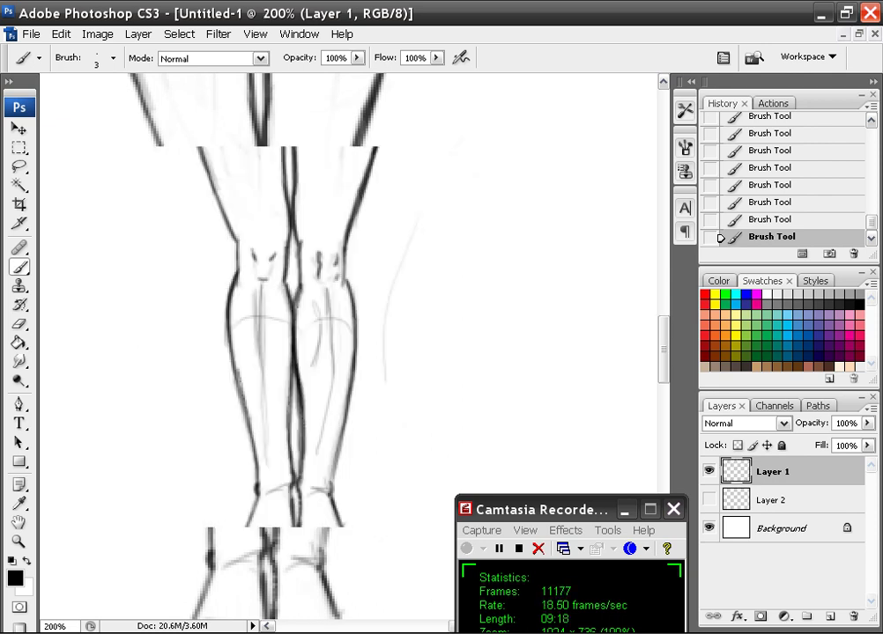
key(ctrl+plus)
key(ctrl+plus)
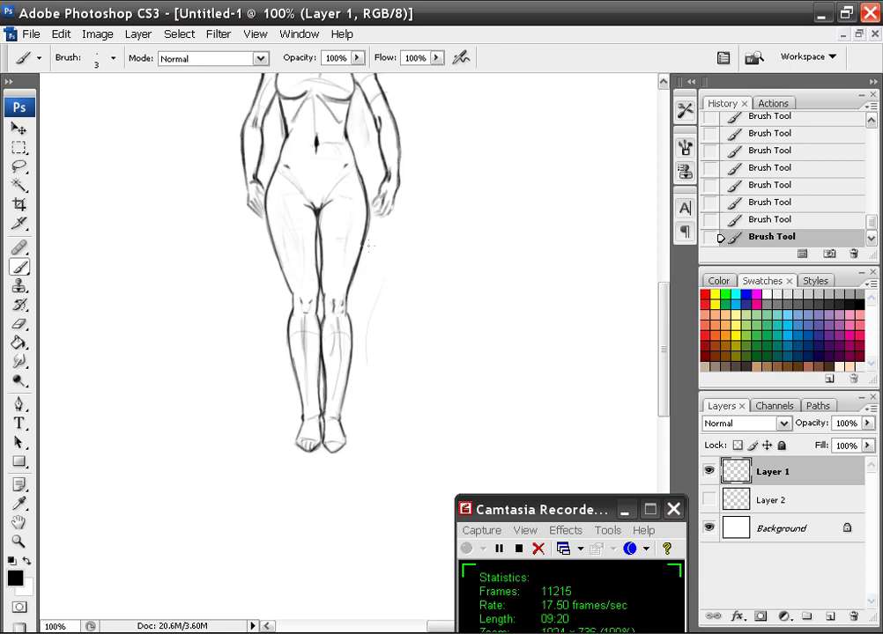
mouse_move(386, 215)
mouse_down()
mouse_move(325, 349)
mouse_move(339, 266)
mouse_move(338, 328)
mouse_move(341, 272)
mouse_up()
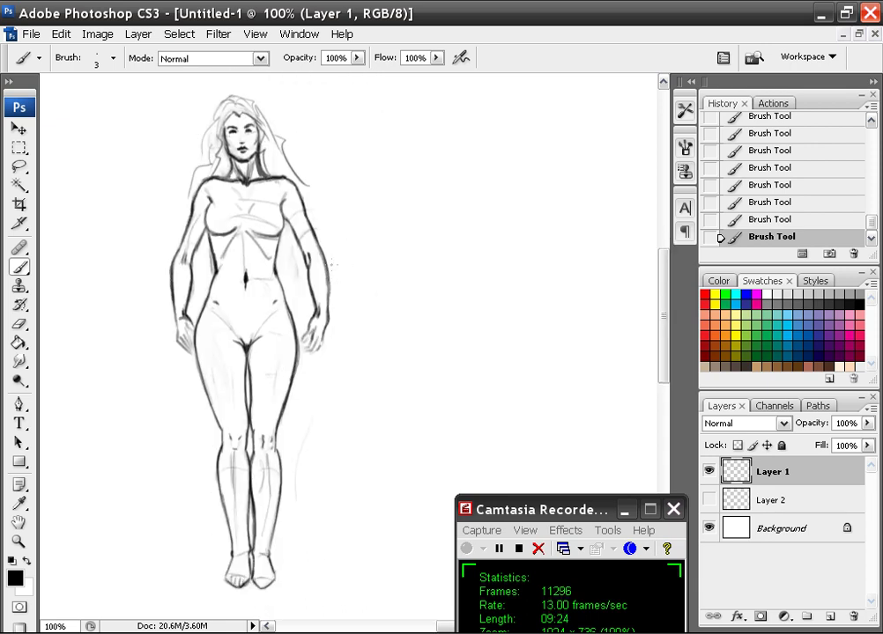